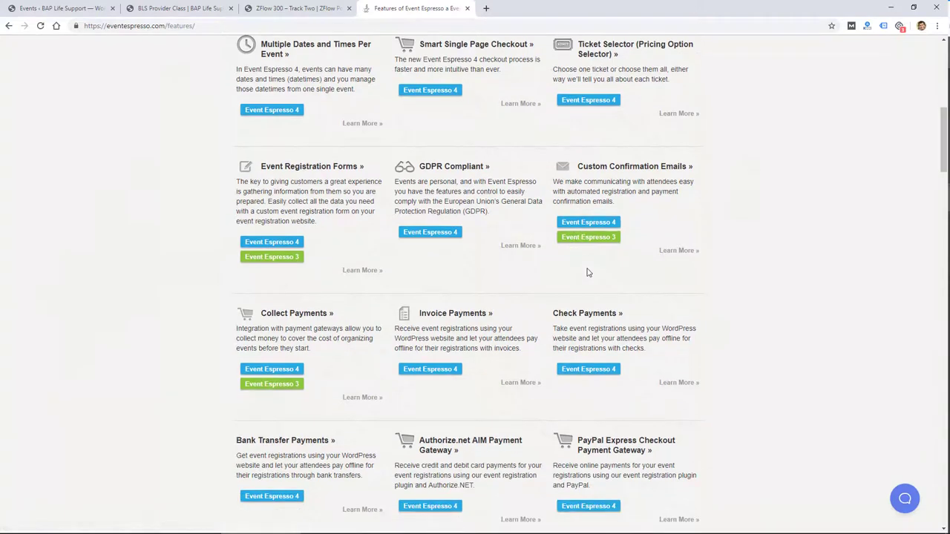
# Scroll through the Event Espresso 4 feature cards on the Features page.
pyautogui.scroll(6, 590, 274)
# Open Pricing and compare the Personal ($79.95), Developer ($299.95) and Everything ($299.95) licenses.
pyautogui.scroll(3, 590, 274)
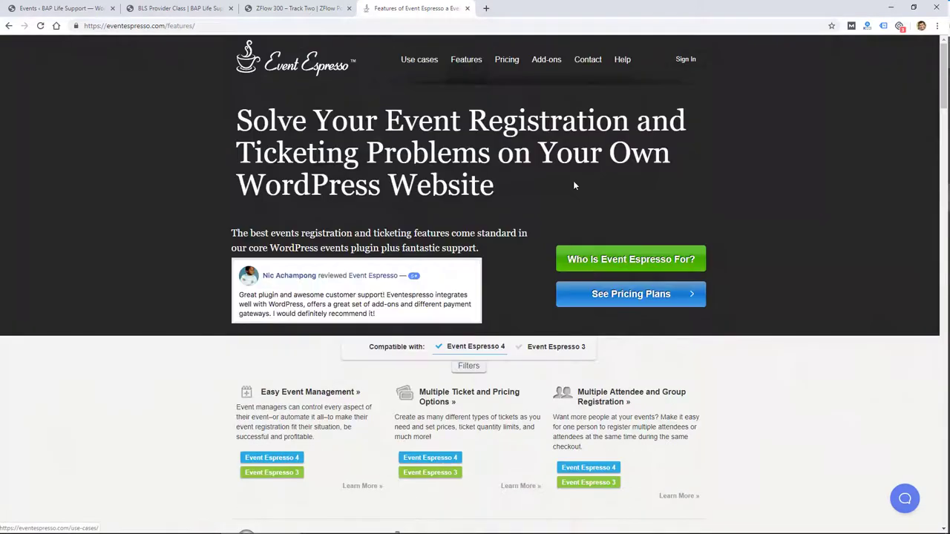
pyautogui.click(505, 60)
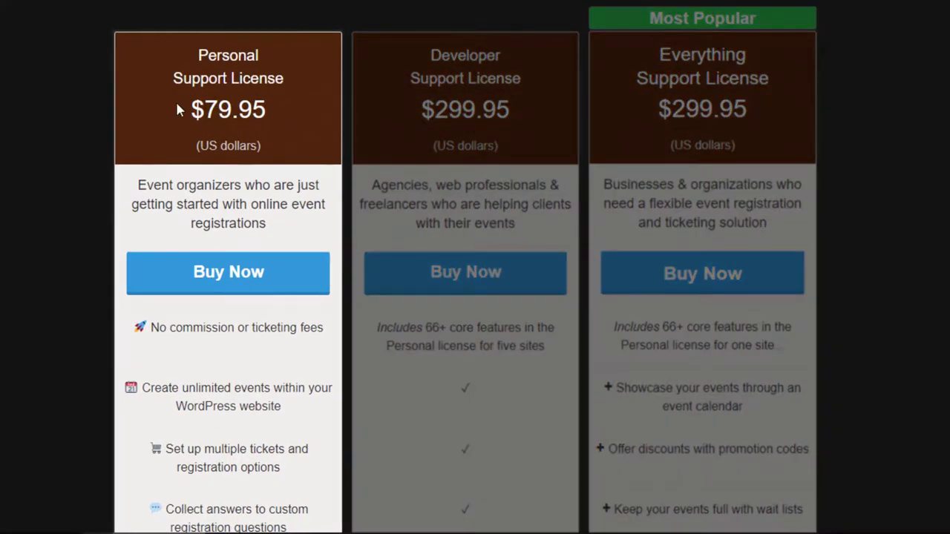
pyautogui.scroll(-4, 253, 159)
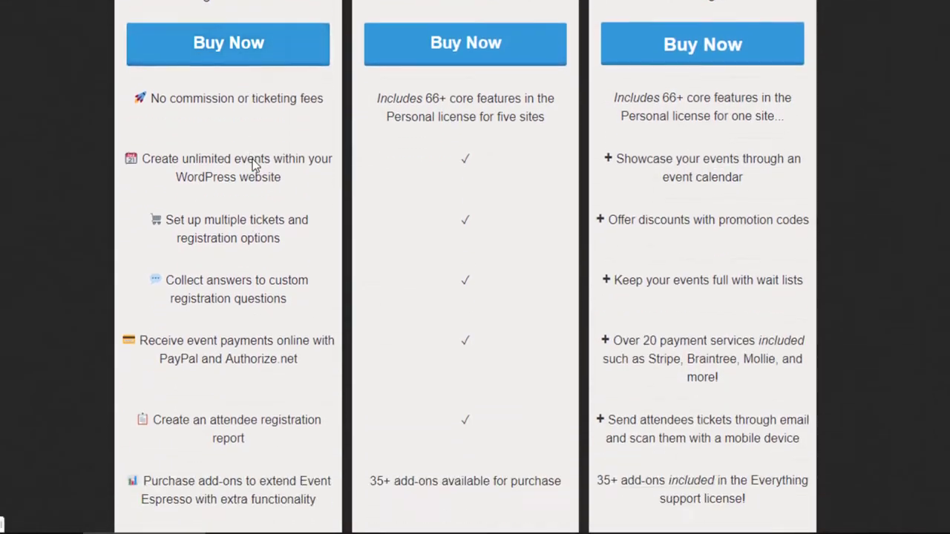
pyautogui.scroll(-2, 252, 159)
pyautogui.scroll(3, 241, 159)
pyautogui.scroll(4, 460, 5)
pyautogui.scroll(-3, 319, 223)
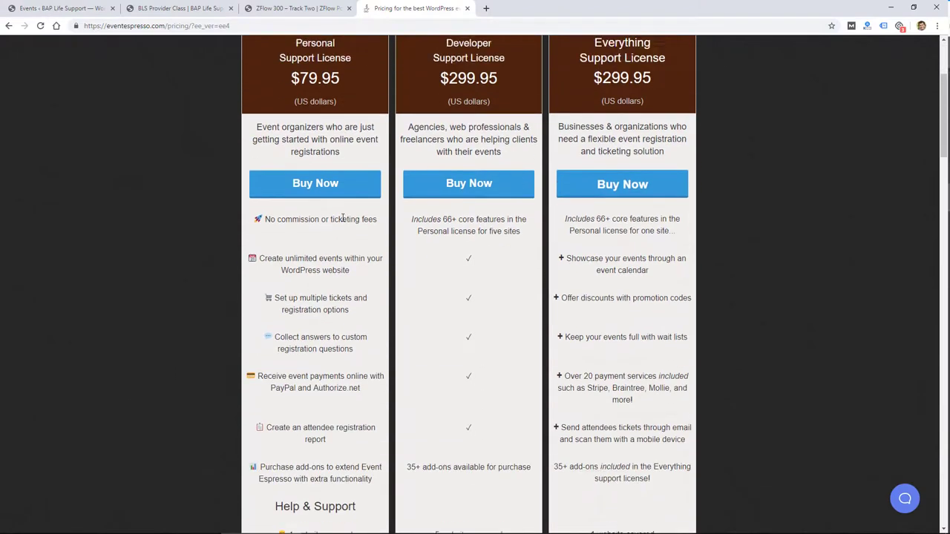
pyautogui.scroll(3, 467, 111)
# Return to the Event Espresso home page and scroll down the add-on grid to the payment gateways.
pyautogui.click(275, 68)
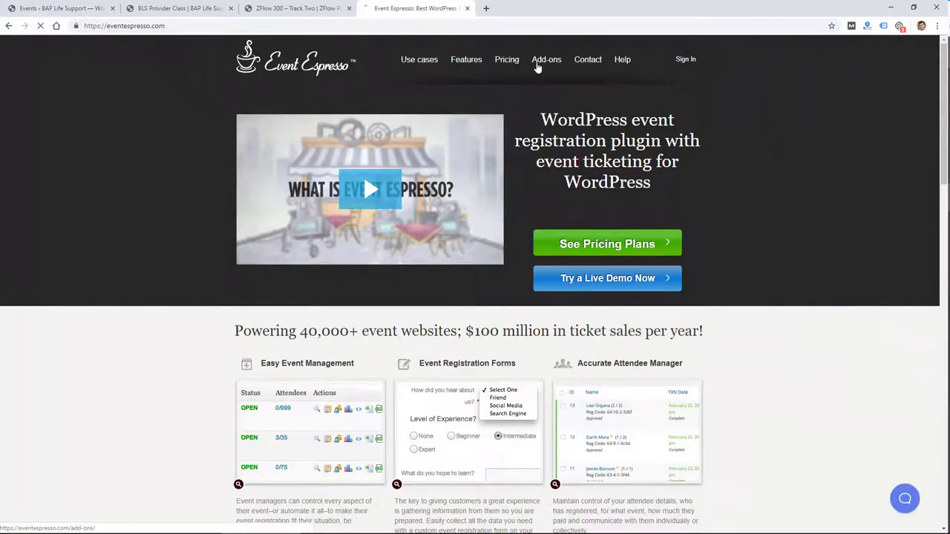
pyautogui.scroll(-5, 470, 322)
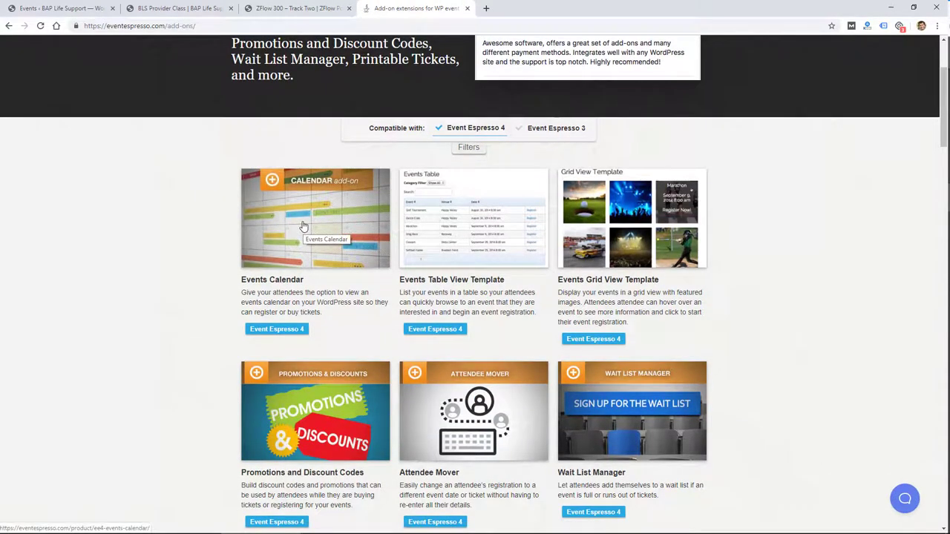
pyautogui.scroll(-1, 654, 213)
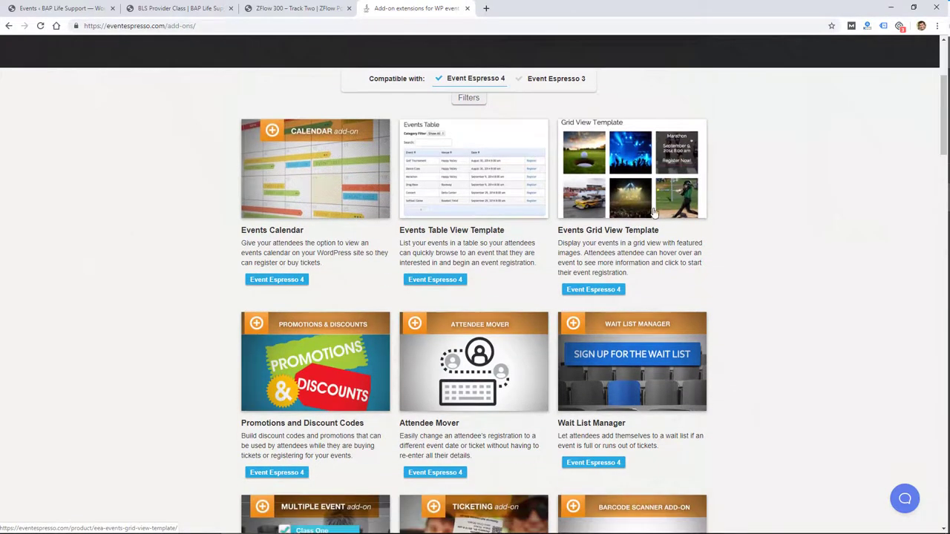
pyautogui.scroll(-5, 374, 278)
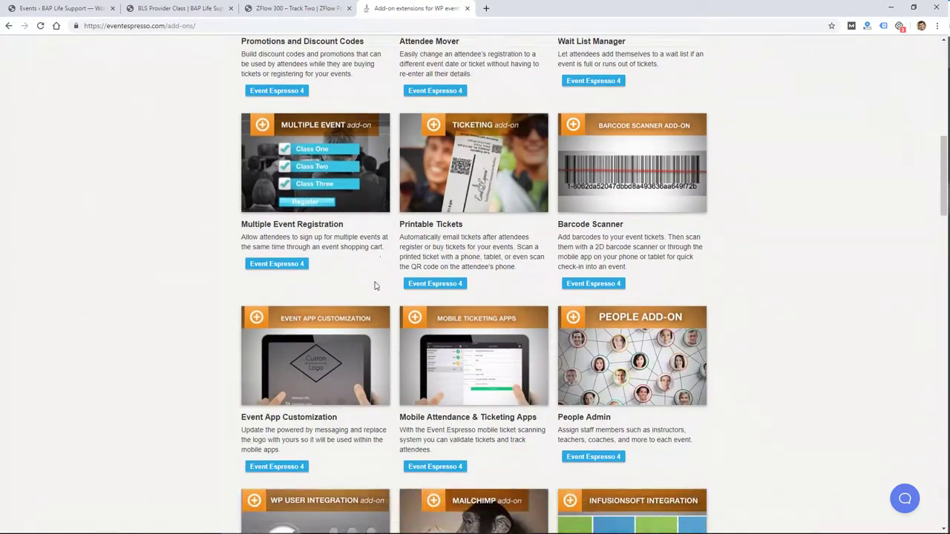
pyautogui.scroll(-3, 375, 286)
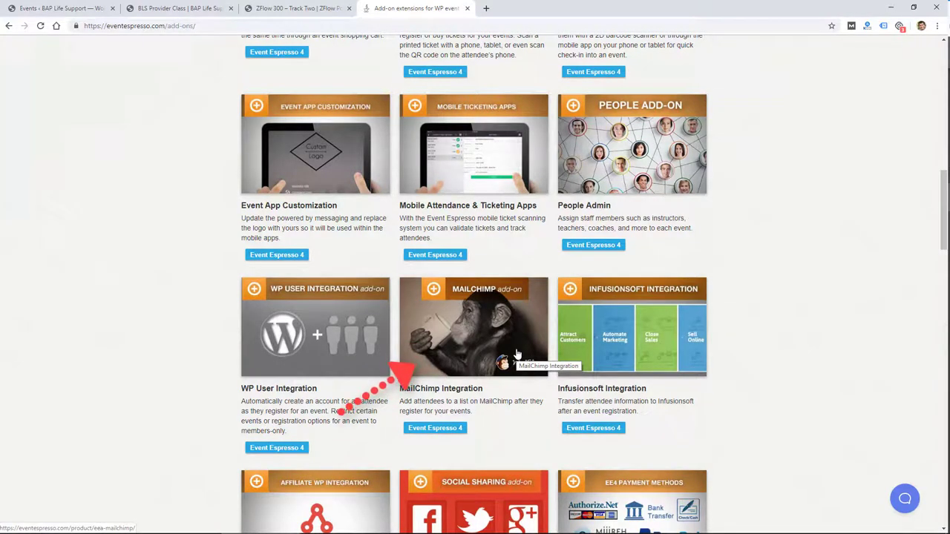
pyautogui.scroll(-1, 516, 360)
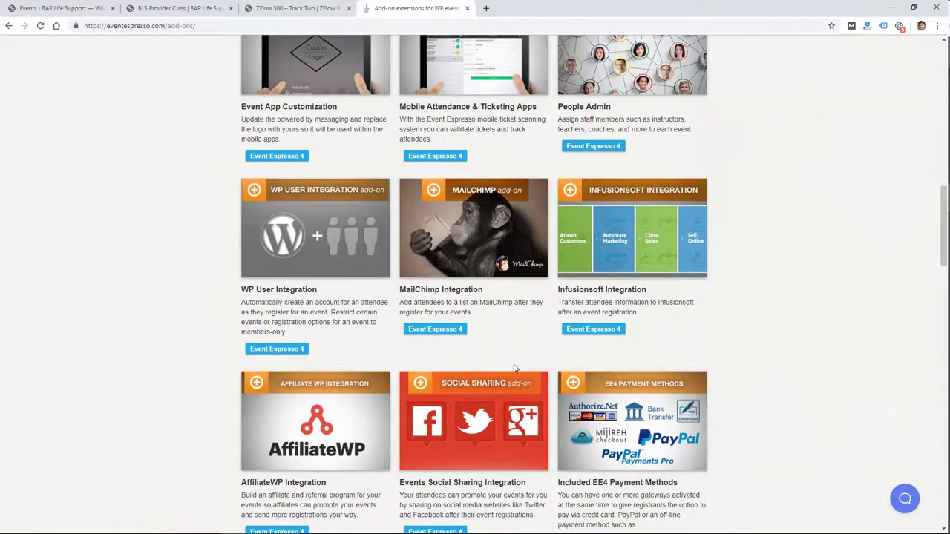
pyautogui.scroll(-3, 515, 367)
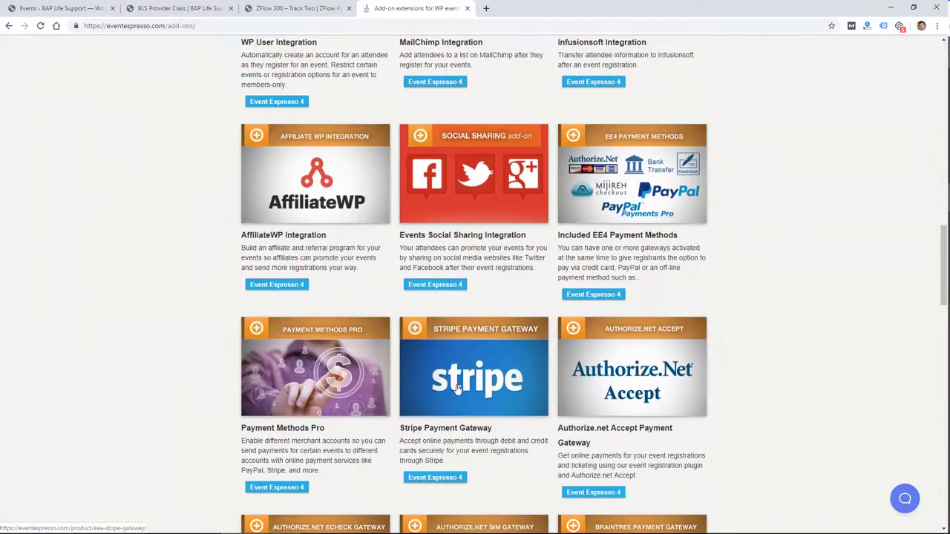
pyautogui.scroll(-1, 460, 372)
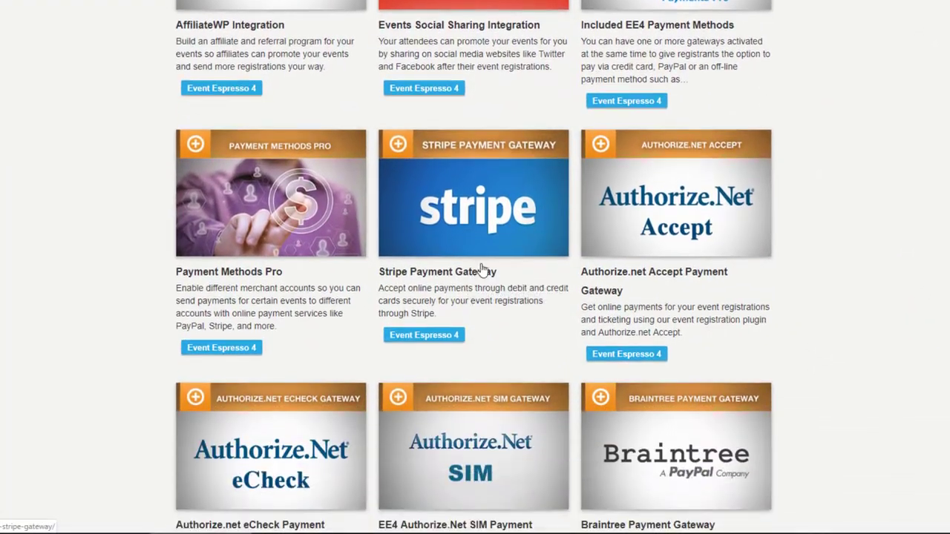
pyautogui.scroll(-3, 483, 267)
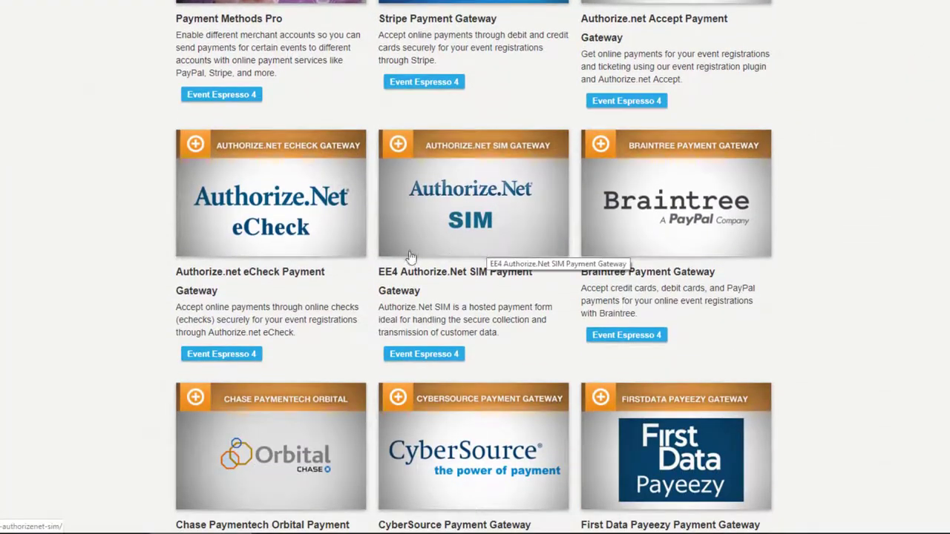
pyautogui.scroll(-3, 261, 303)
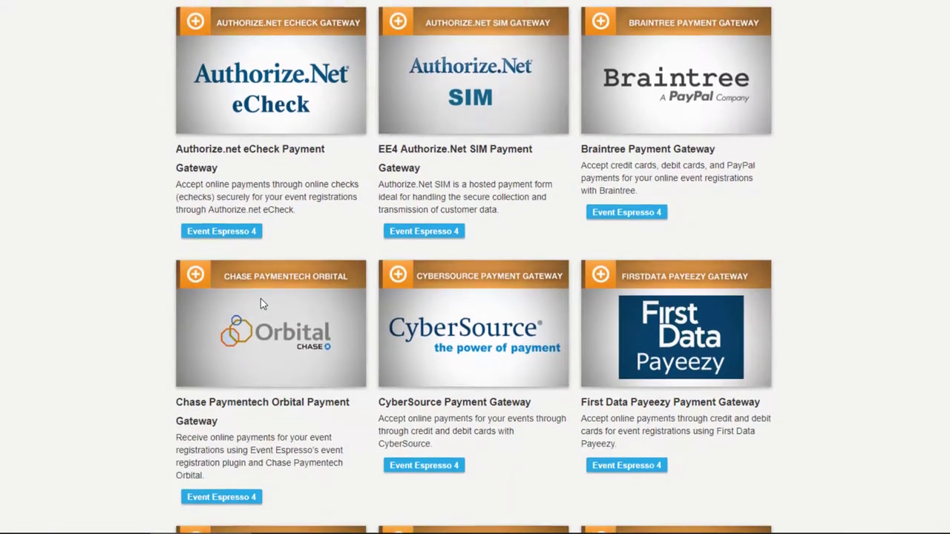
pyautogui.scroll(-3, 260, 303)
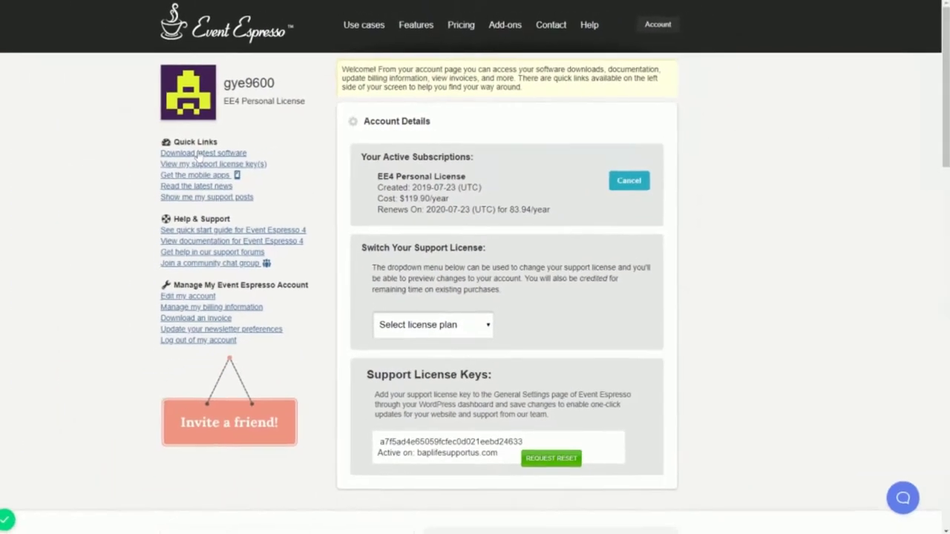
# Scroll through the account's Active Subscriptions showing the EE4 Personal License.
pyautogui.scroll(-5, 521, 216)
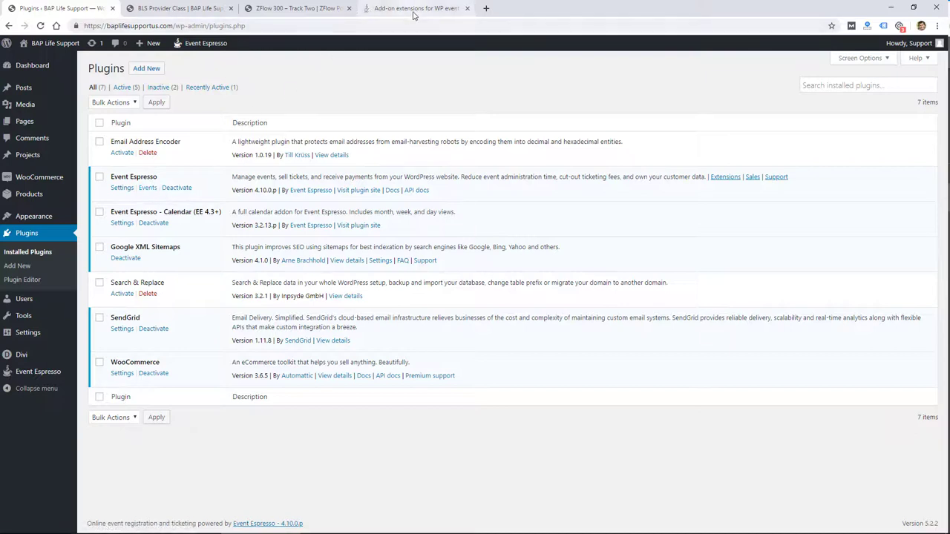
# Open the Event Espresso events list from the admin sidebar and scroll through it.
pyautogui.moveTo(43, 379)
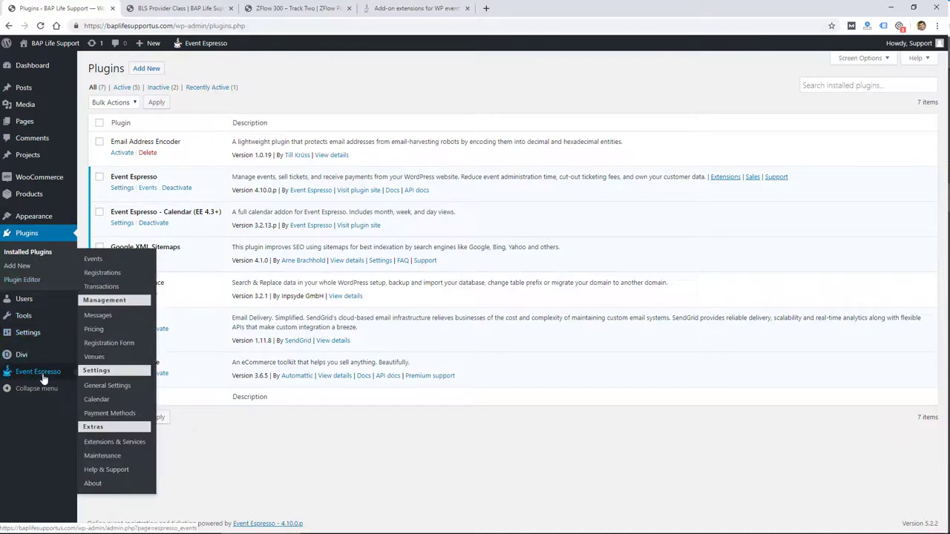
pyautogui.click(42, 376)
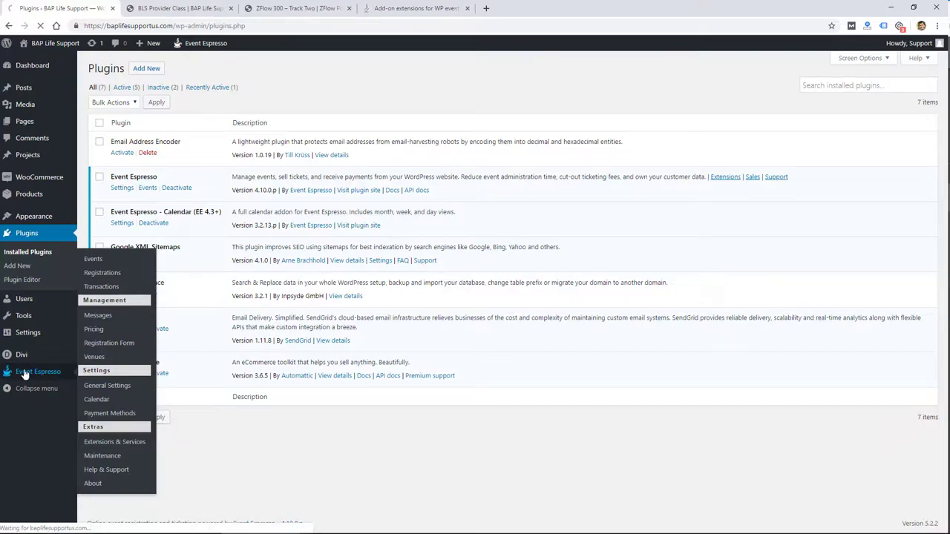
pyautogui.moveTo(94, 141)
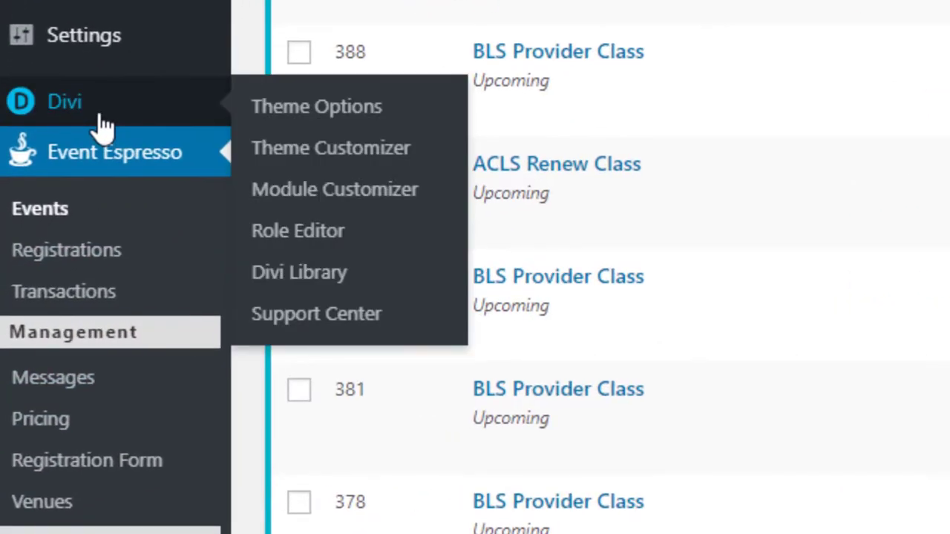
pyautogui.scroll(-2, 106, 181)
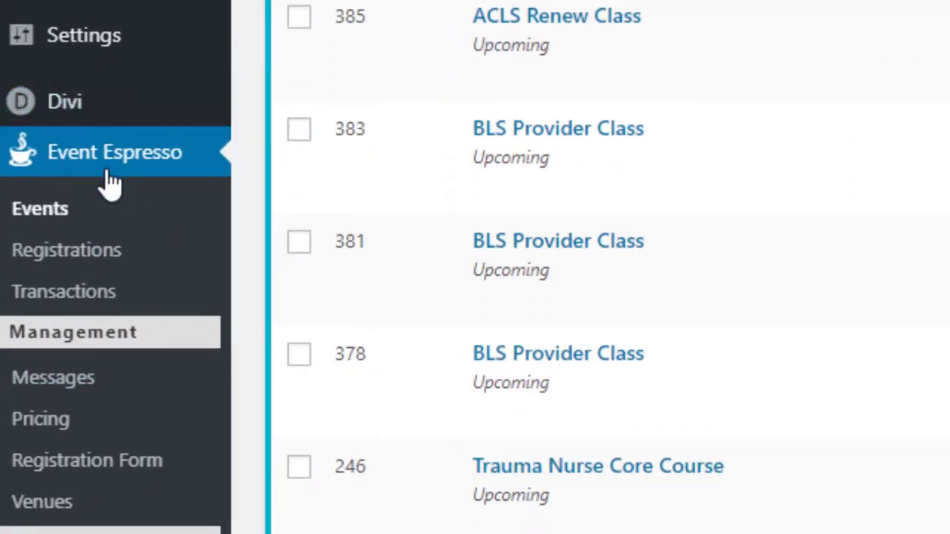
pyautogui.scroll(3, 106, 181)
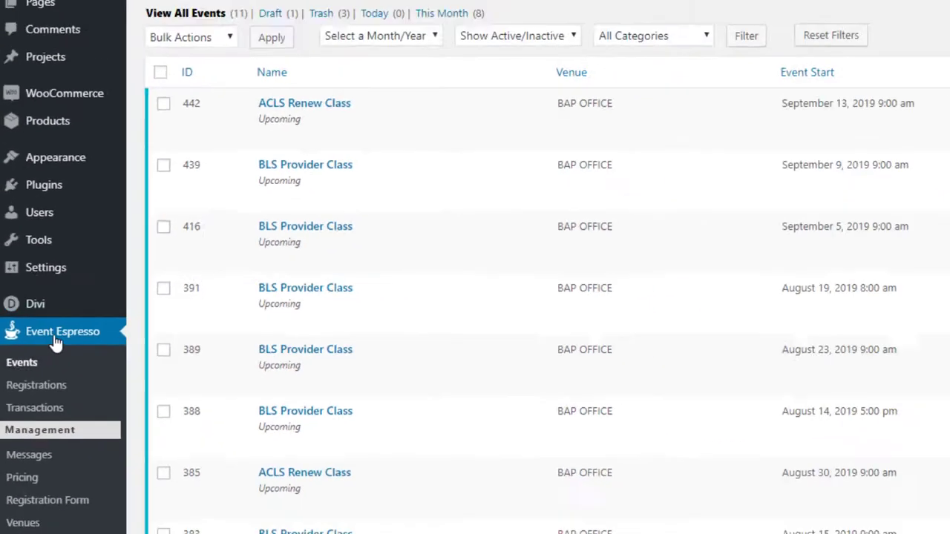
pyautogui.scroll(-1, 33, 332)
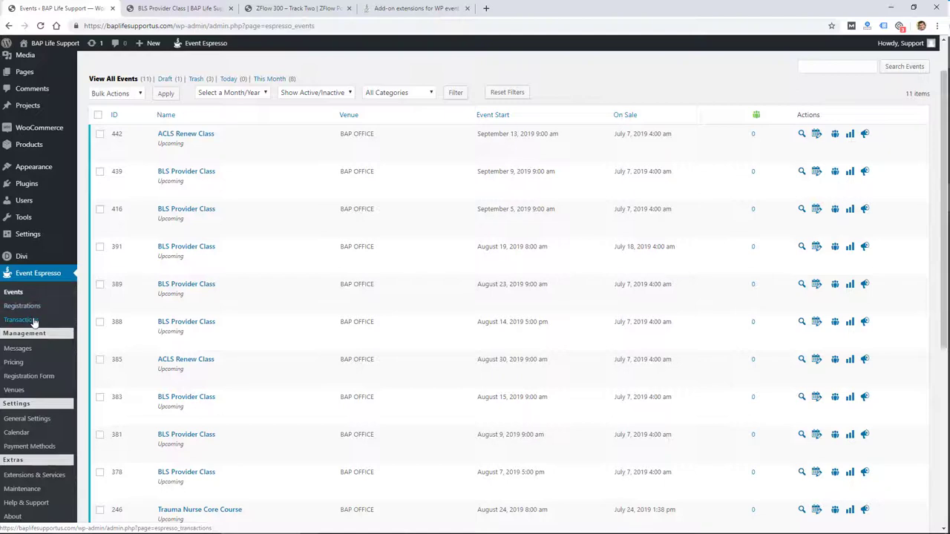
# Refresh the events overview, then view the public BLS Provider Class page in the second tab.
pyautogui.click(33, 321)
pyautogui.scroll(2, 33, 320)
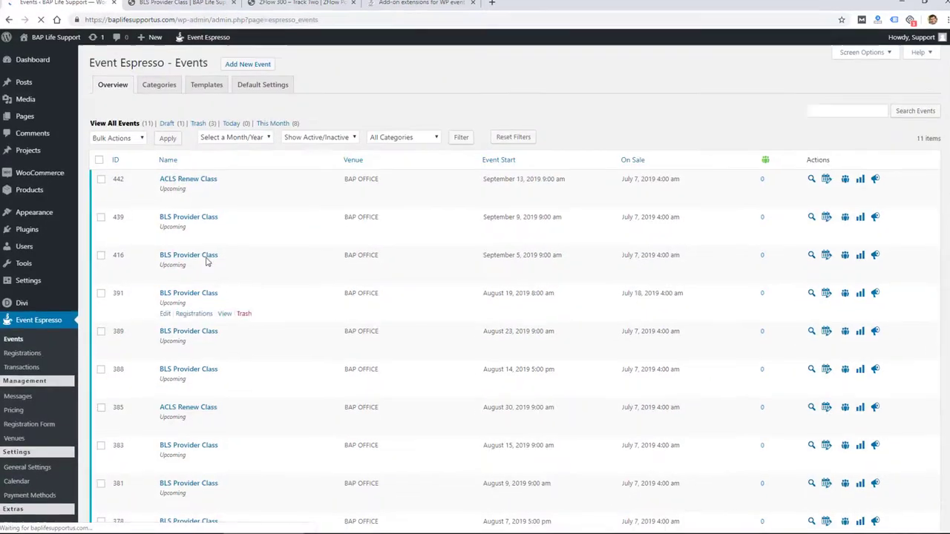
pyautogui.scroll(-1, 208, 261)
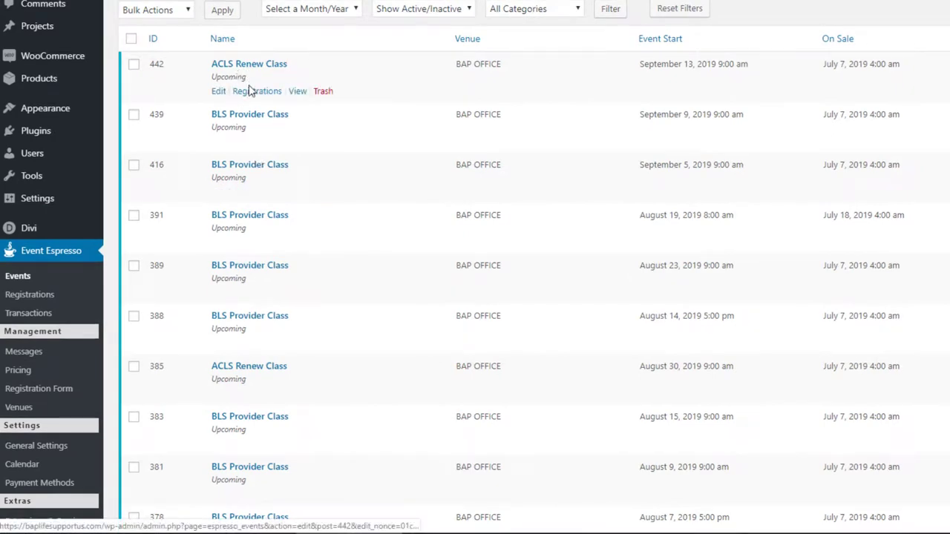
pyautogui.scroll(-3, 248, 95)
pyautogui.scroll(3, 248, 95)
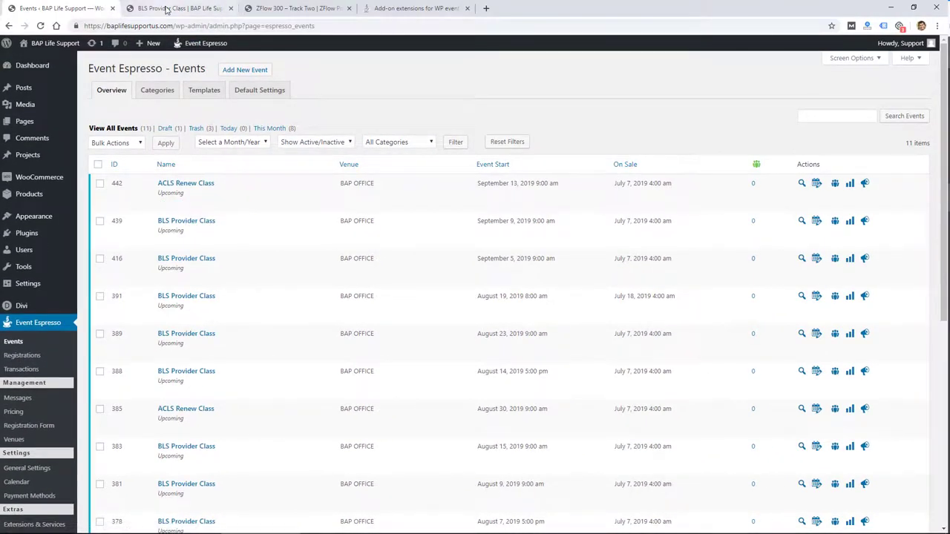
pyautogui.moveTo(178, 184)
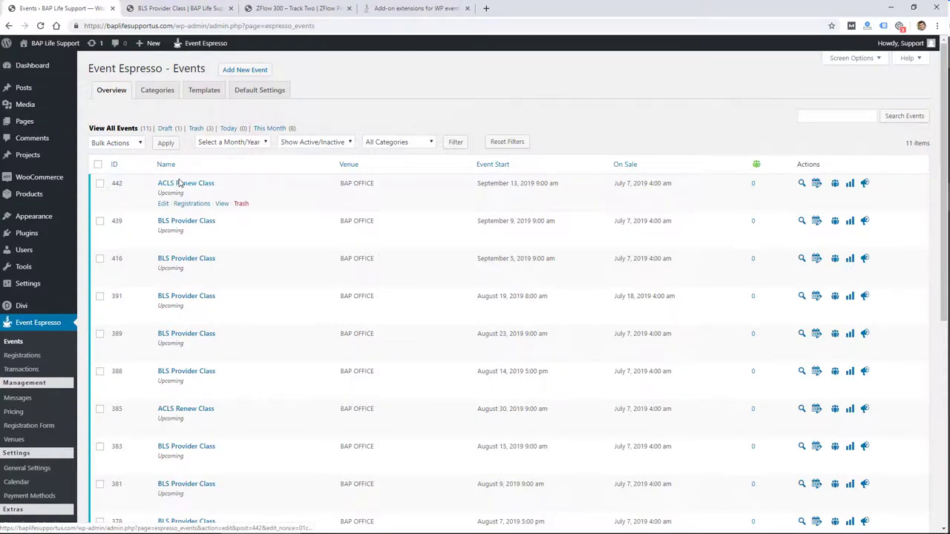
pyautogui.click(181, 9)
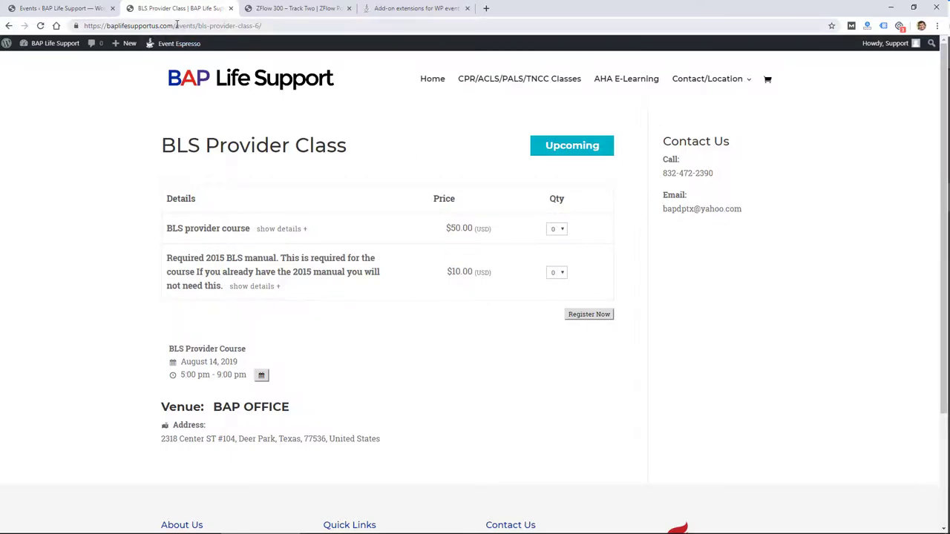
# Highlight the event page's address path, then clear the highlight.
pyautogui.moveTo(176, 25); pyautogui.dragTo(253, 25)
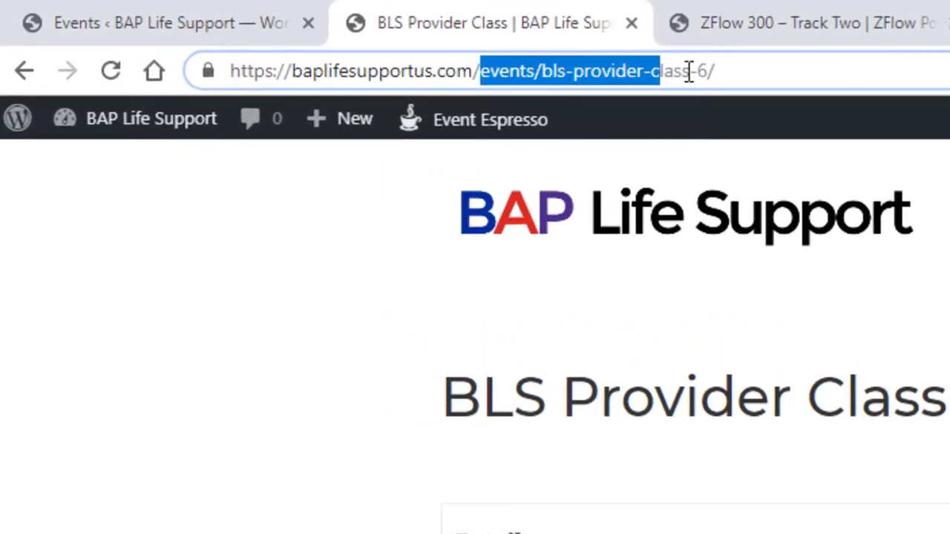
pyautogui.moveTo(689, 71); pyautogui.dragTo(728, 71)
pyautogui.click(765, 68)
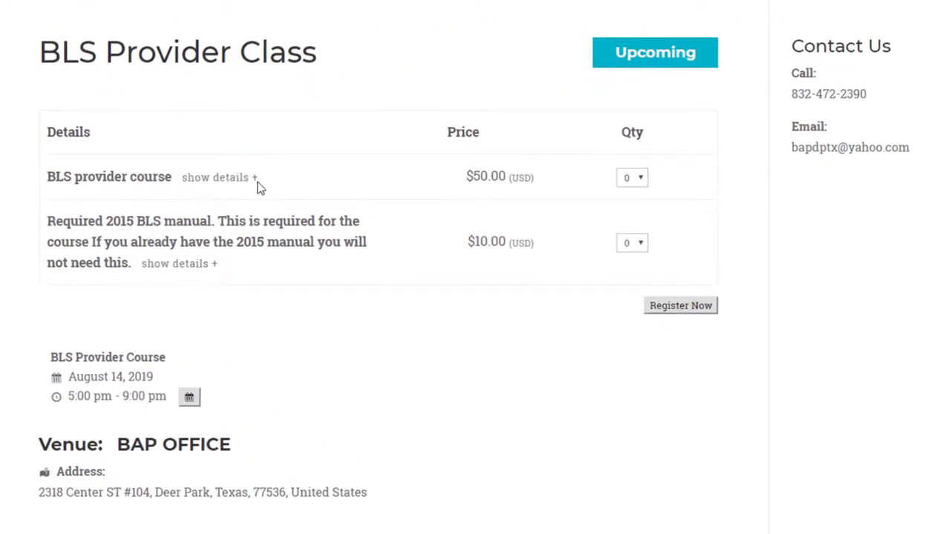
# Toggle the BLS provider course details, choose quantity 1, and register for the $50.00 ticket.
pyautogui.click(236, 187)
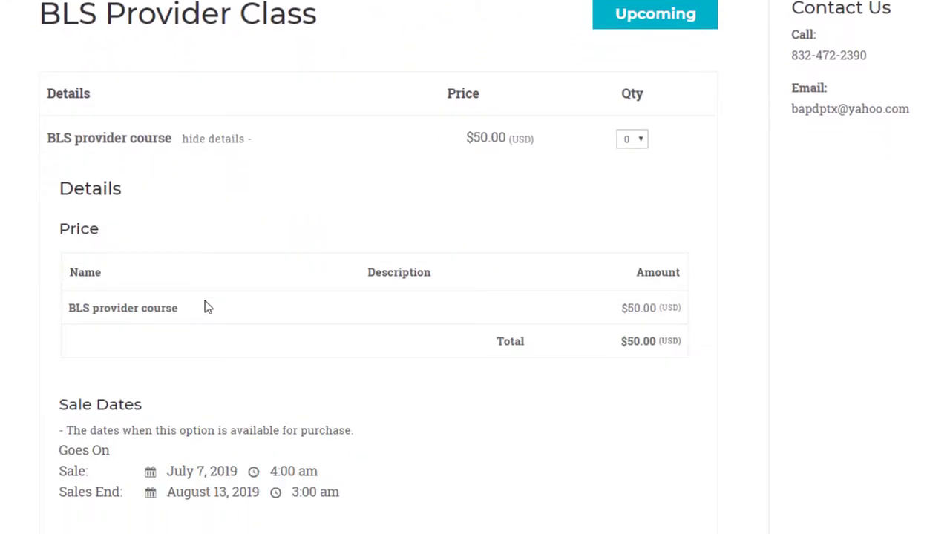
pyautogui.click(217, 140)
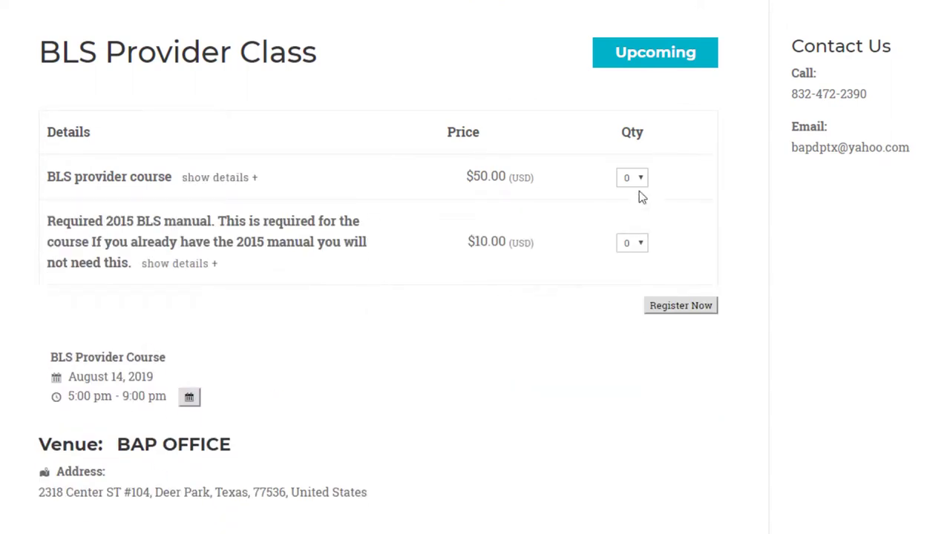
pyautogui.click(636, 180)
pyautogui.click(694, 310)
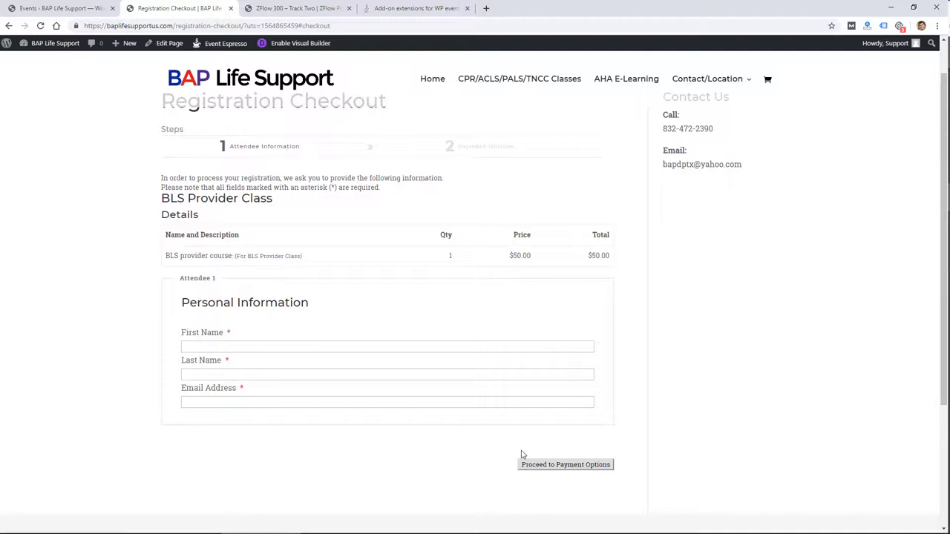
# Enter Attendee 1's first name, last name and e-mail address in the checkout form.
pyautogui.click(272, 346)
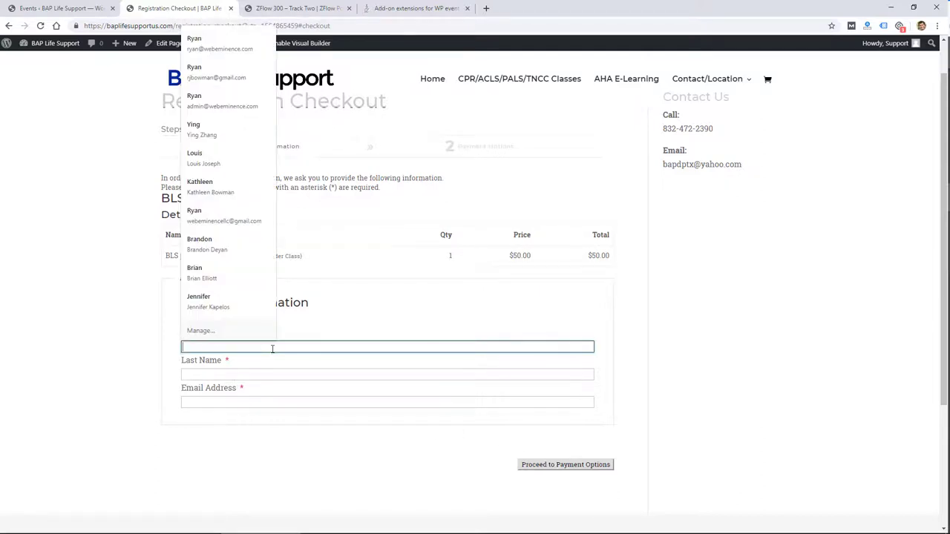
pyautogui.click(121, 356)
pyautogui.click(196, 342)
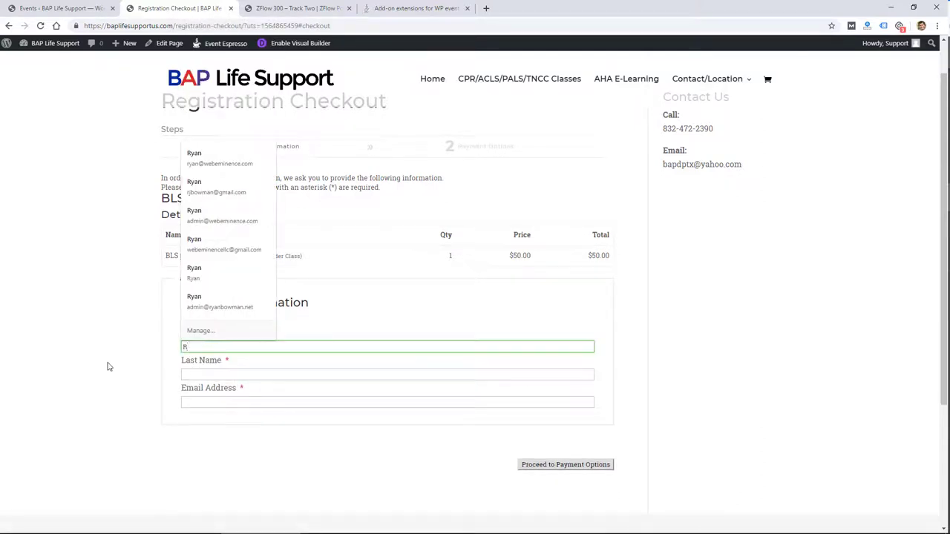
pyautogui.press('Tab')
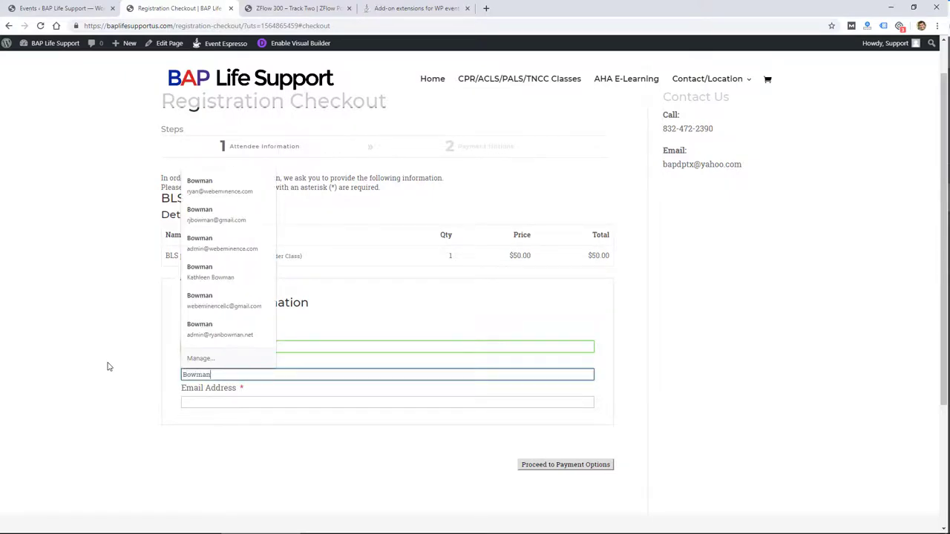
pyautogui.press('Tab')
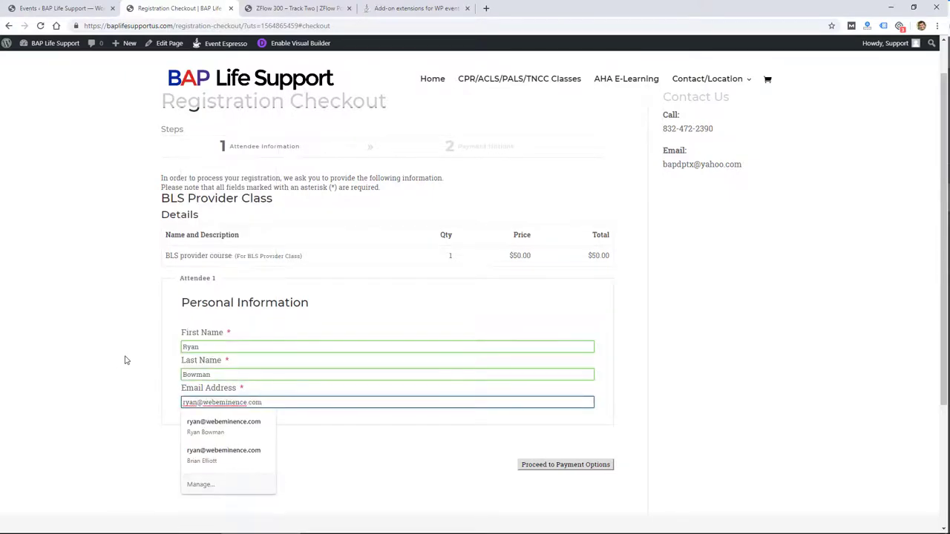
pyautogui.click(125, 360)
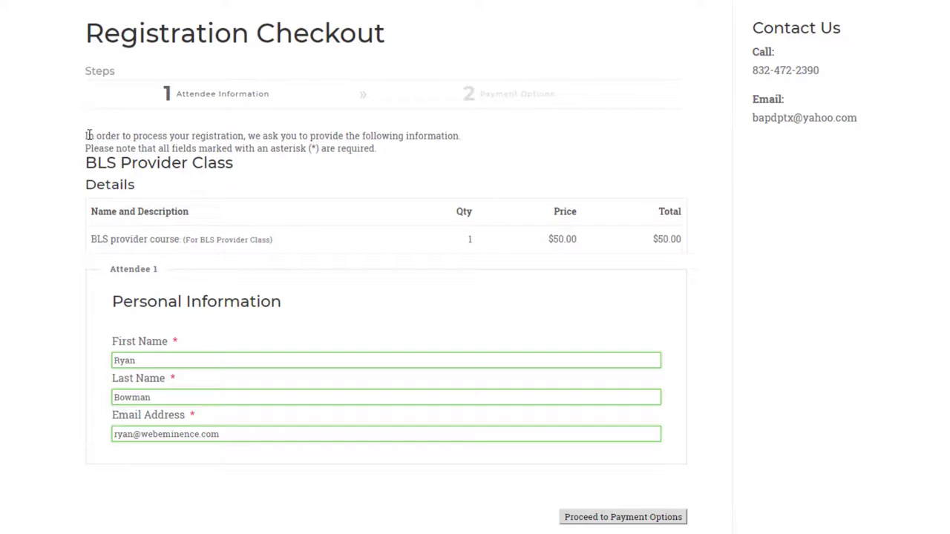
# Highlight the checkout instructions, BLS Provider Class and Details headings, then clear the selection.
pyautogui.moveTo(84, 138); pyautogui.dragTo(420, 154)
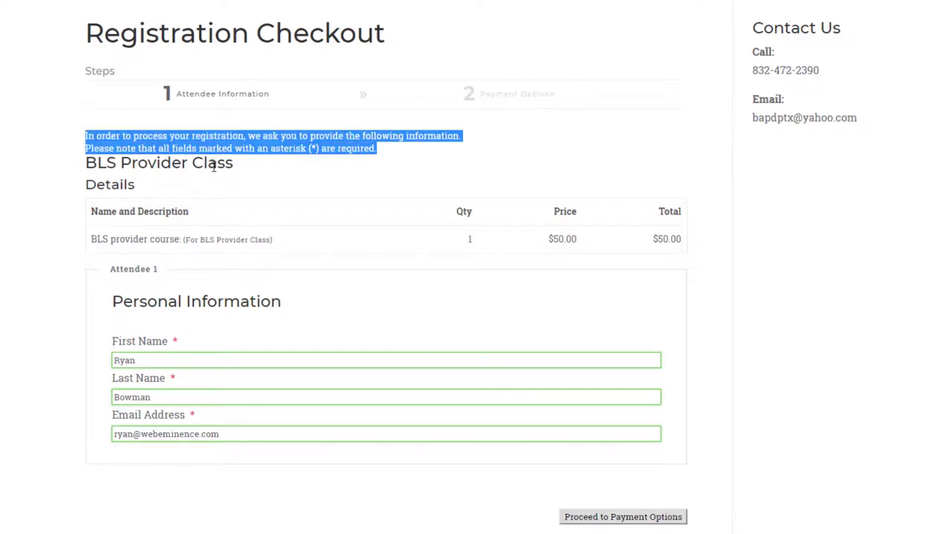
pyautogui.moveTo(235, 163); pyautogui.dragTo(86, 161)
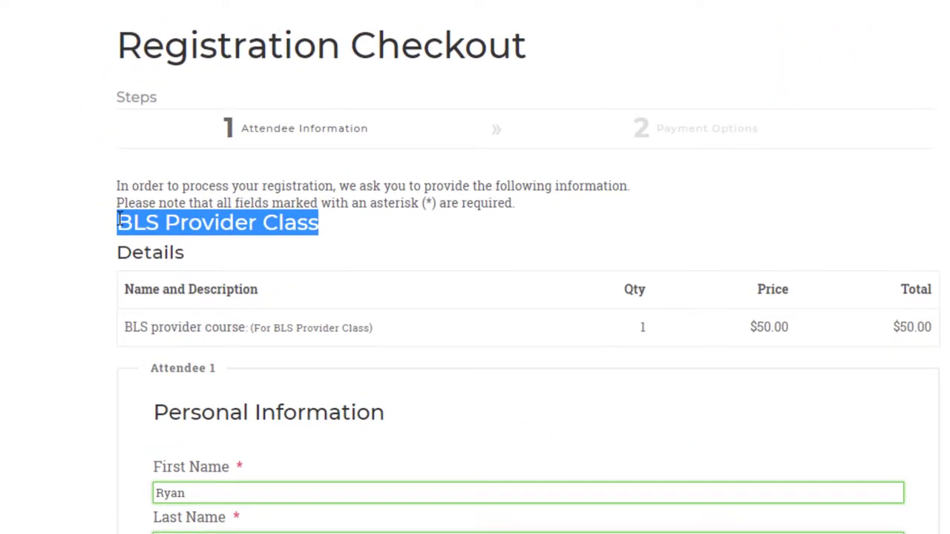
pyautogui.click(233, 259)
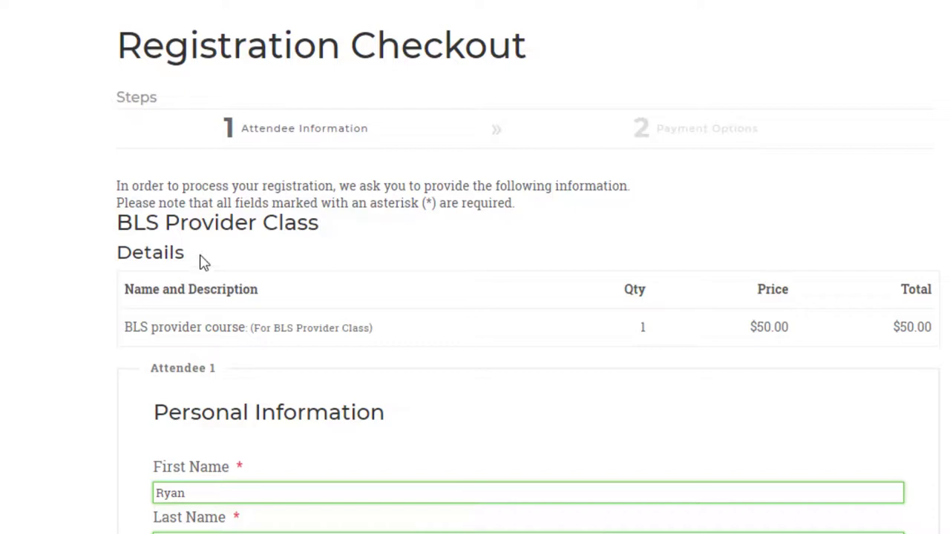
pyautogui.moveTo(336, 232); pyautogui.dragTo(123, 219)
pyautogui.moveTo(194, 257); pyautogui.dragTo(124, 256)
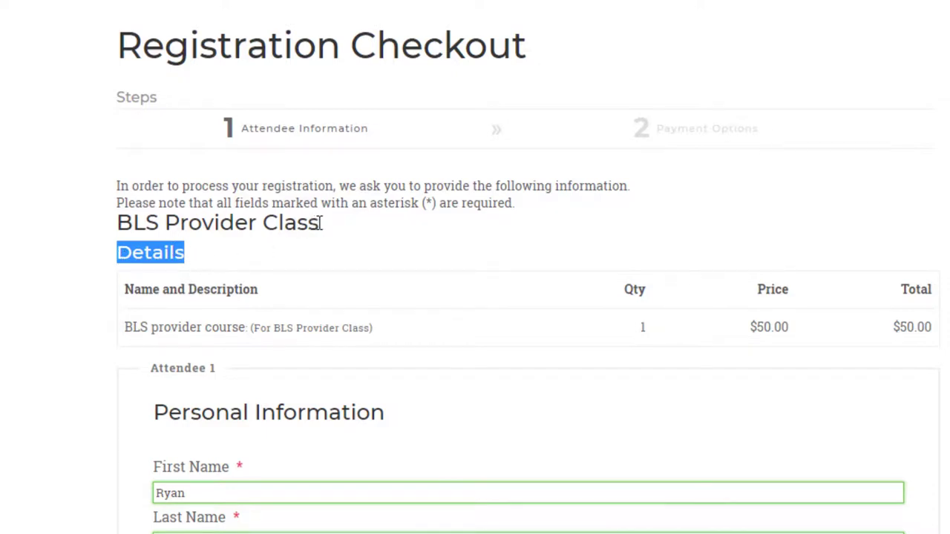
pyautogui.moveTo(319, 223); pyautogui.dragTo(120, 214)
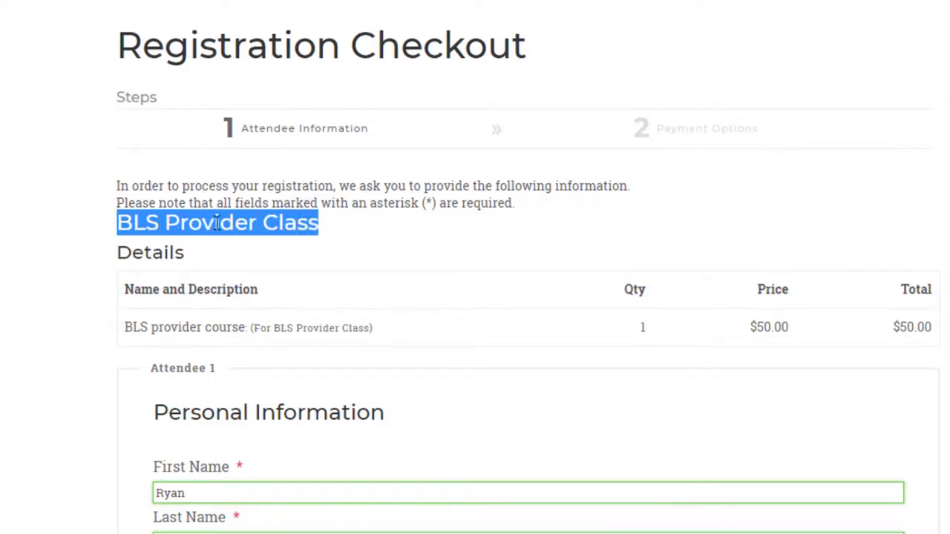
pyautogui.click(327, 237)
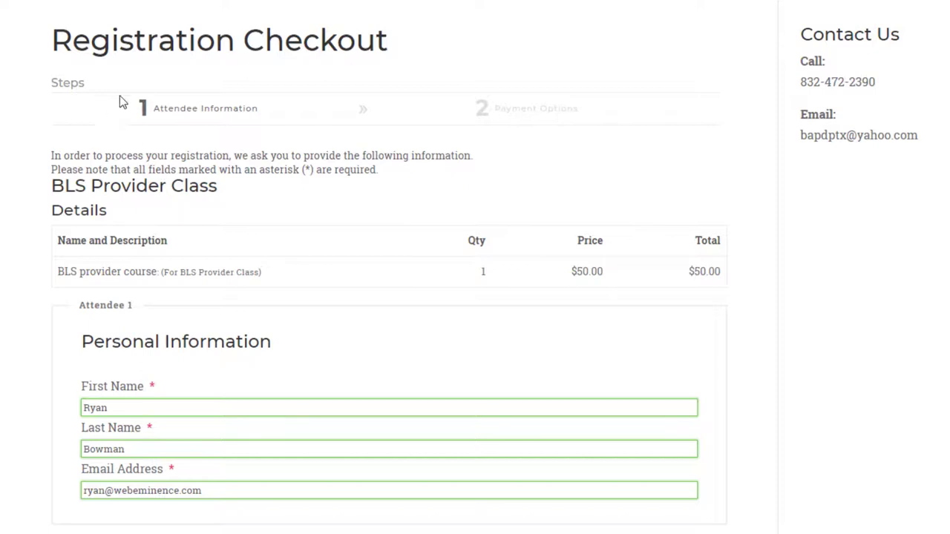
pyautogui.scroll(-2, 134, 117)
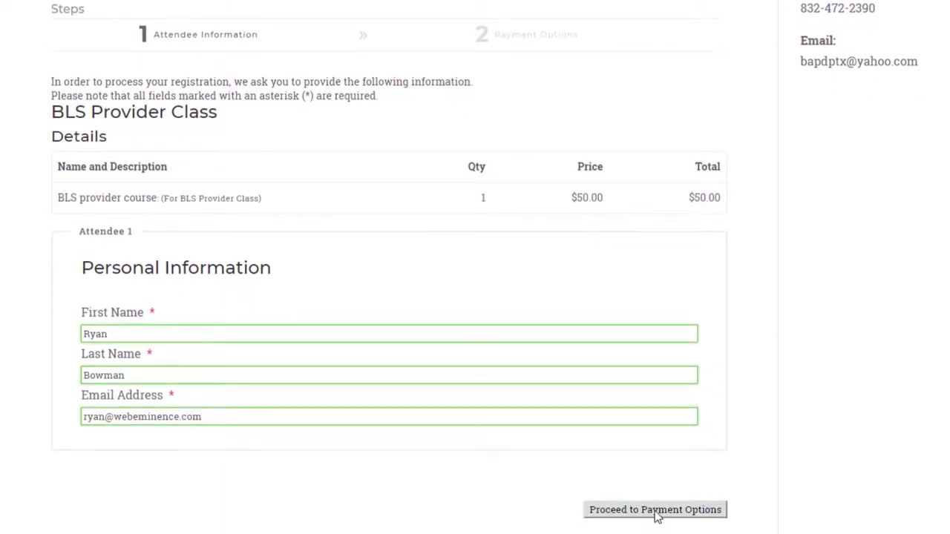
# Proceed to Payment Options, pick PayPal, then switch to cash payment for the $50.00 course.
pyautogui.click(656, 512)
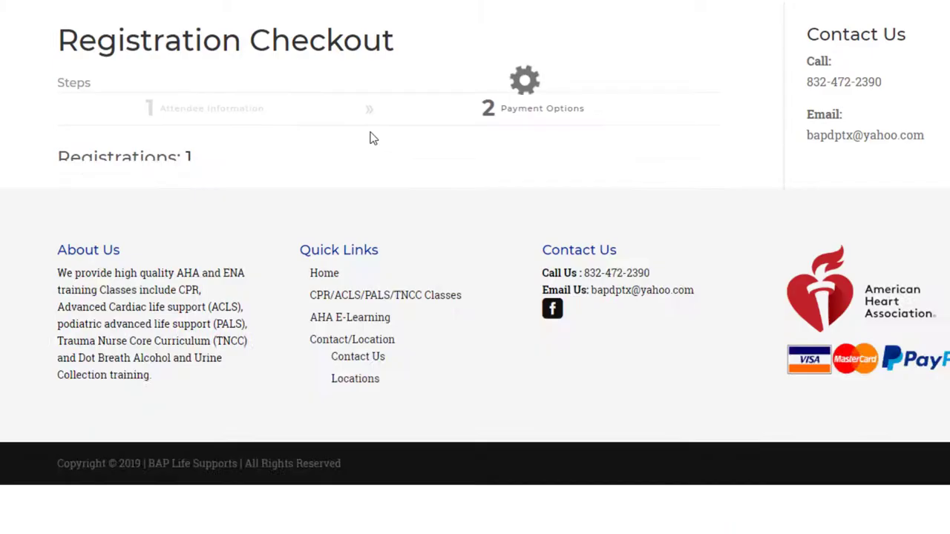
pyautogui.scroll(-3, 363, 133)
pyautogui.scroll(3, 191, 144)
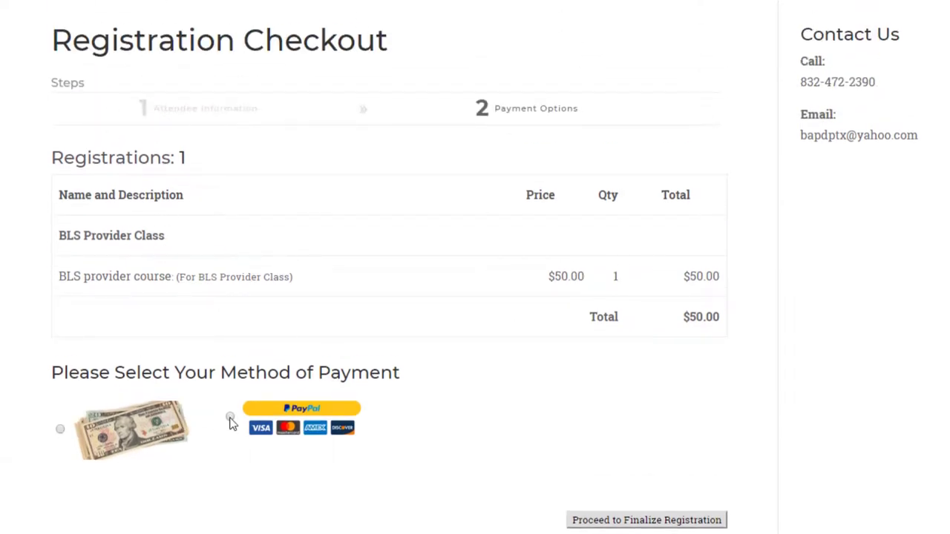
pyautogui.click(230, 419)
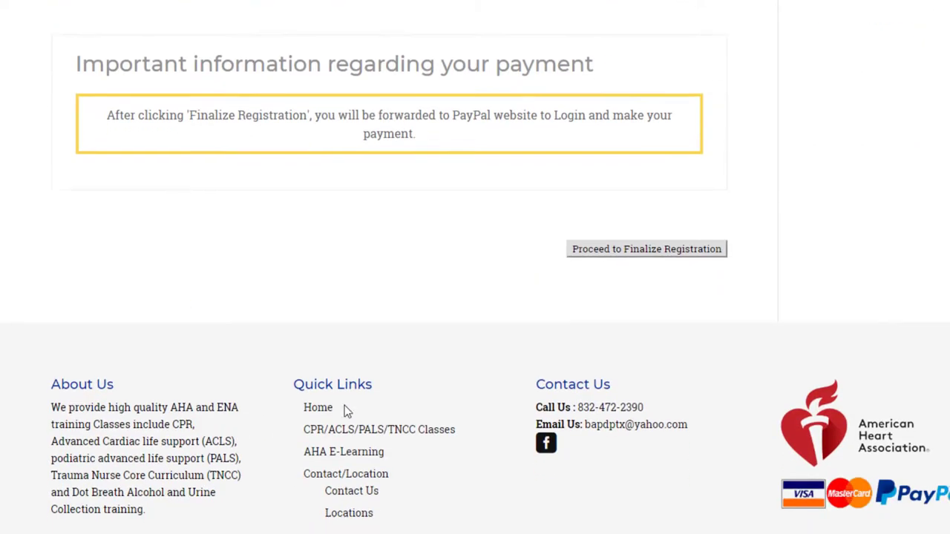
pyautogui.click(671, 384)
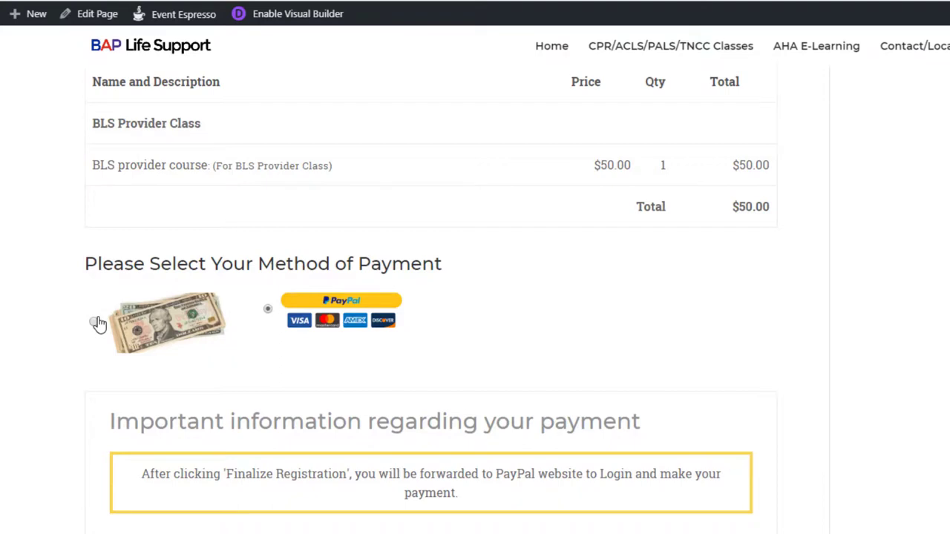
pyautogui.click(96, 322)
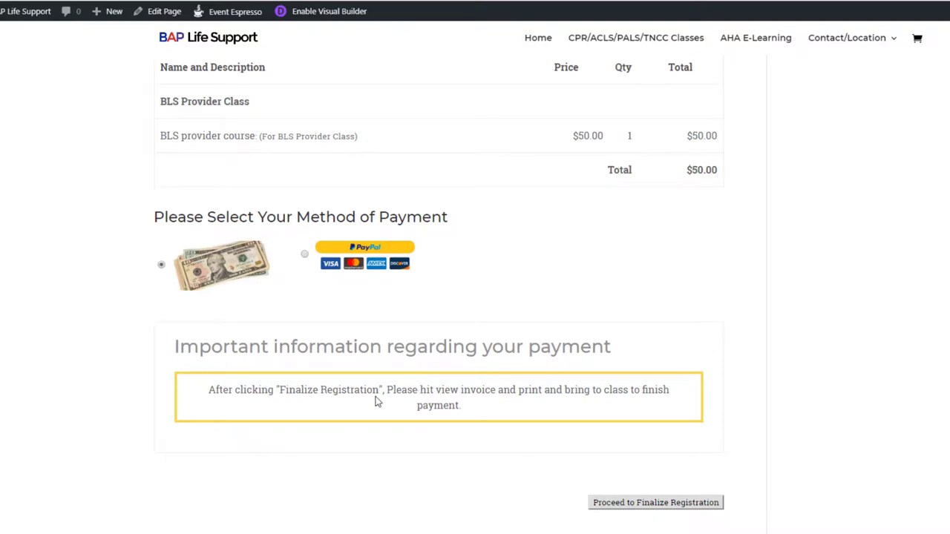
pyautogui.scroll(3, 430, 387)
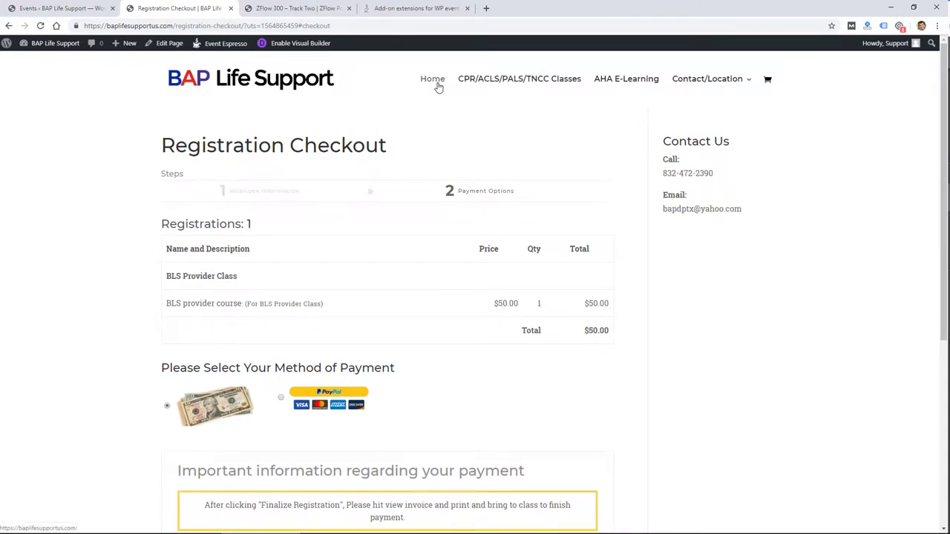
# Go to the site home, open the class calendar, and open the ACLS Renew Class event.
pyautogui.click(437, 86)
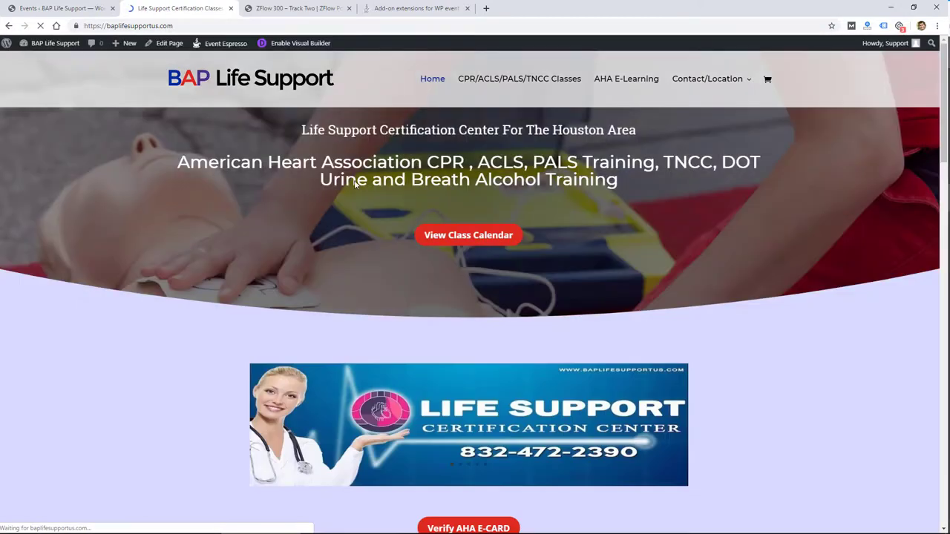
pyautogui.click(483, 291)
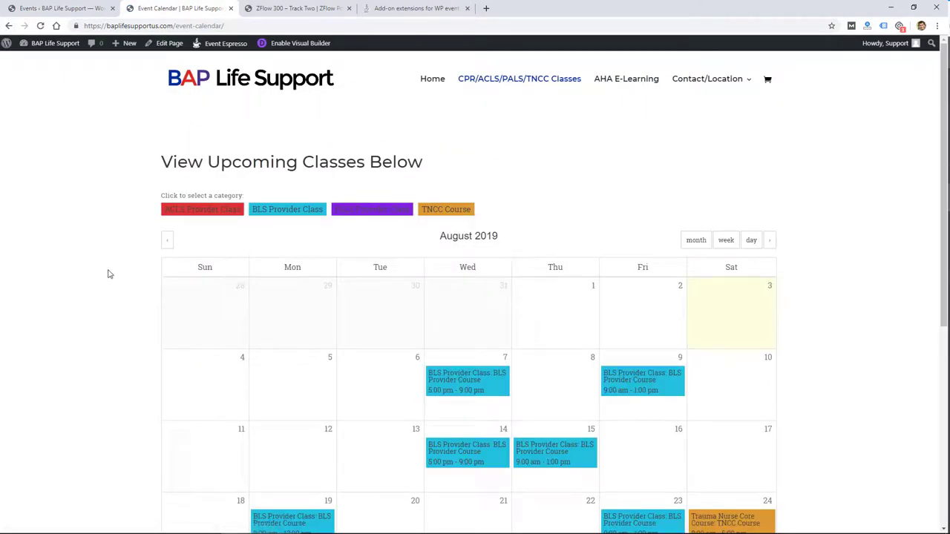
pyautogui.scroll(-2, 351, 311)
pyautogui.moveTo(614, 238)
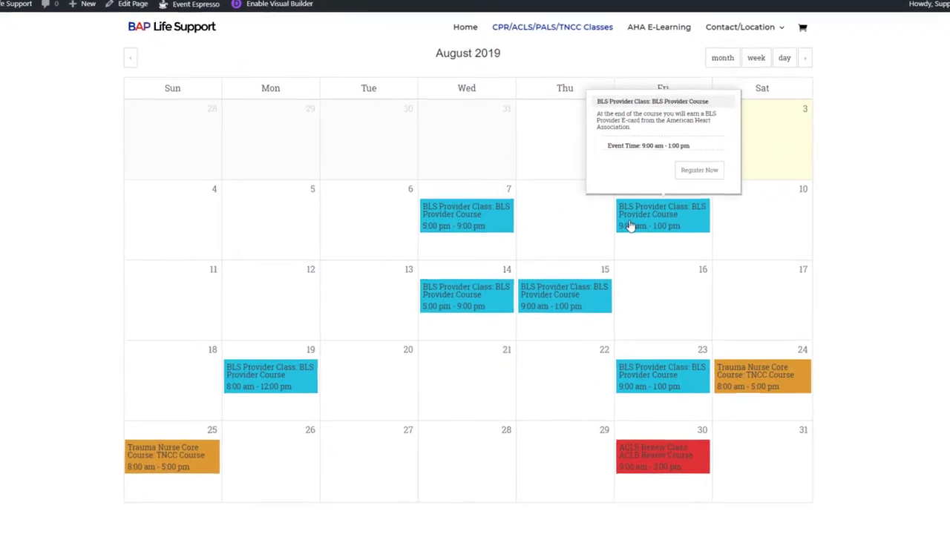
pyautogui.moveTo(565, 302)
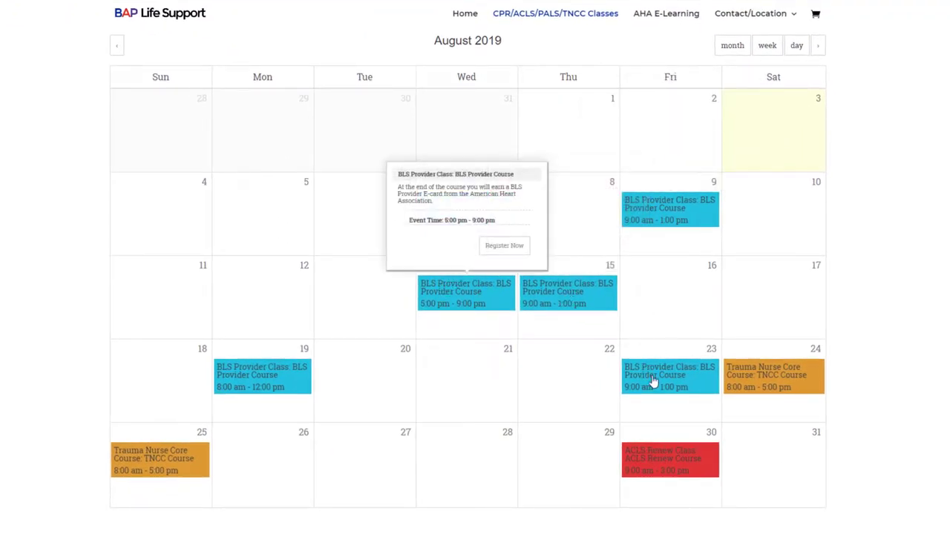
pyautogui.click(645, 460)
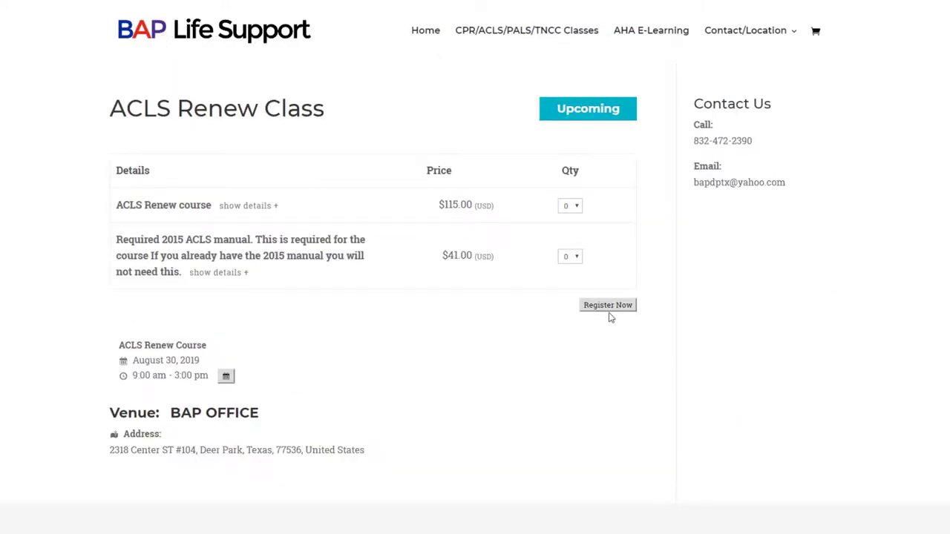
# Return home, reopen the class calendar, and advance it two months.
pyautogui.click(427, 30)
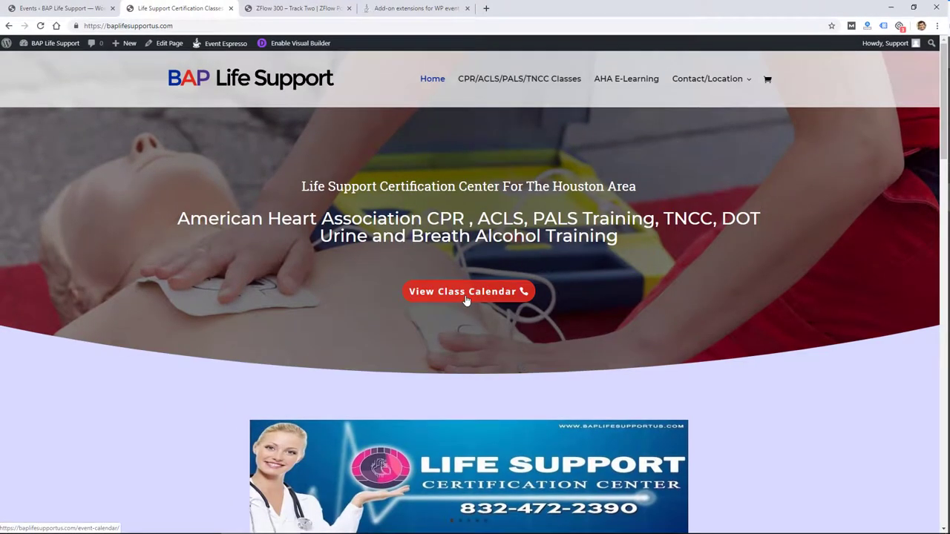
pyautogui.click(466, 293)
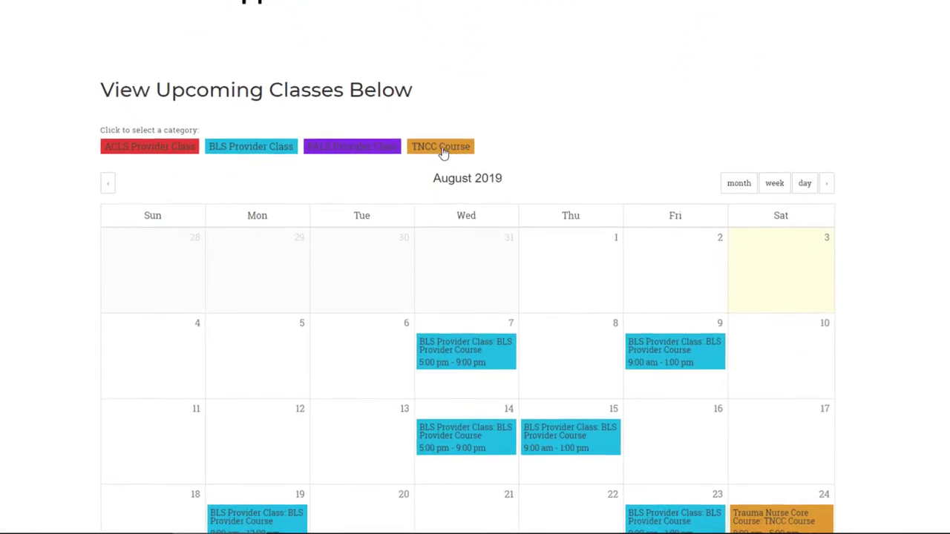
pyautogui.scroll(-2, 528, 178)
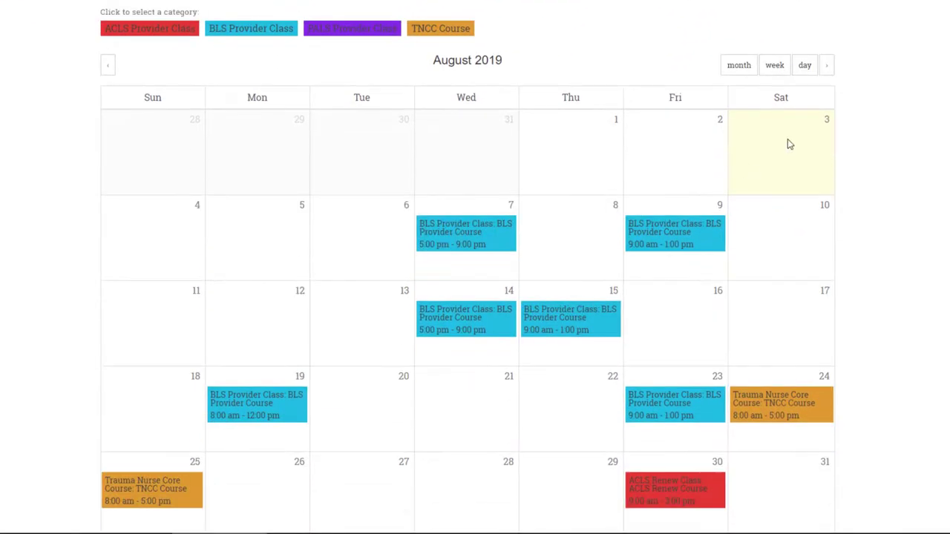
pyautogui.click(827, 67)
pyautogui.click(827, 67)
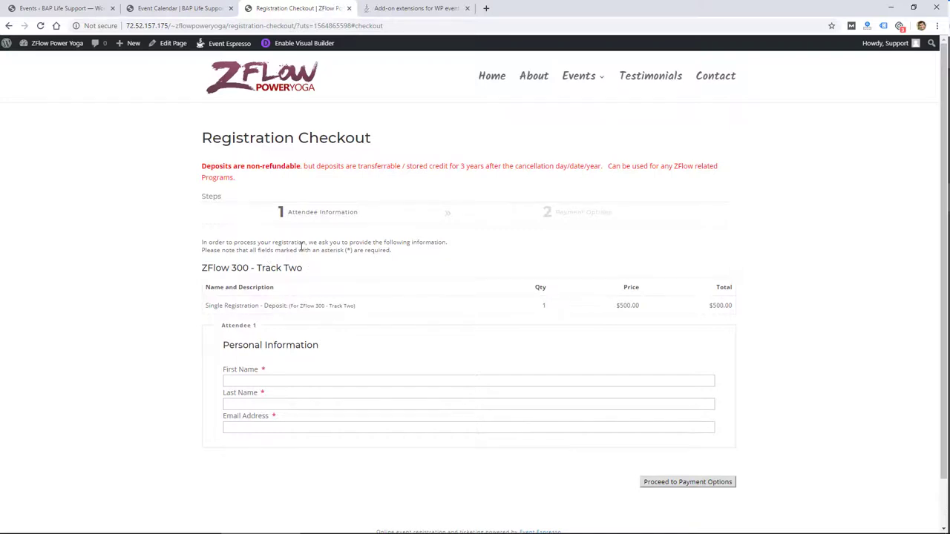
# Select and clear the ZFlow 300 - Track Two heading, then return to the Event Espresso Events admin tab.
pyautogui.moveTo(296, 267); pyautogui.dragTo(148, 258)
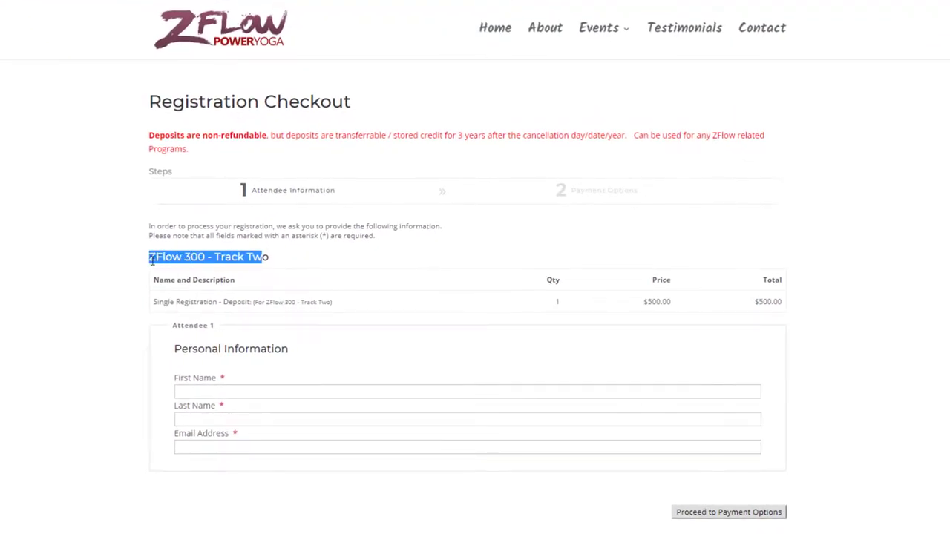
pyautogui.tripleClick(161, 259)
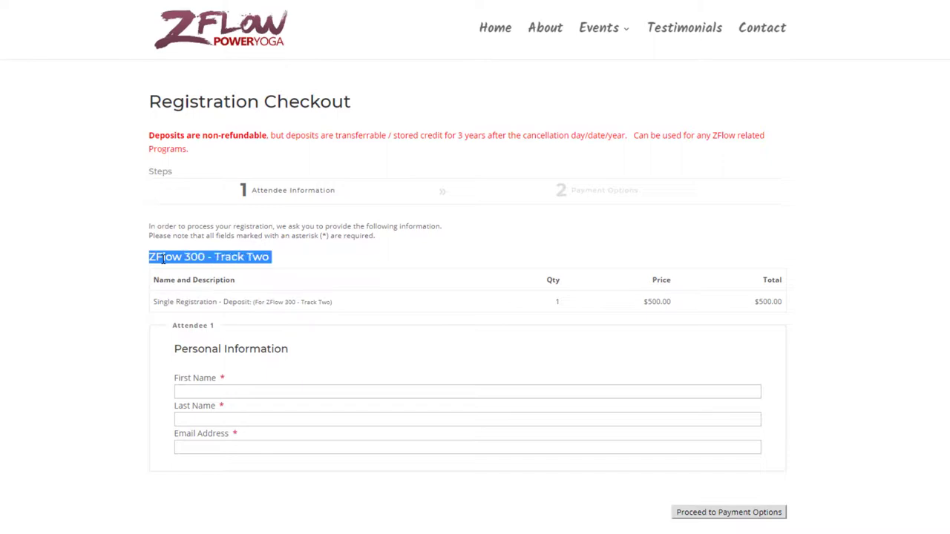
pyautogui.click(274, 257)
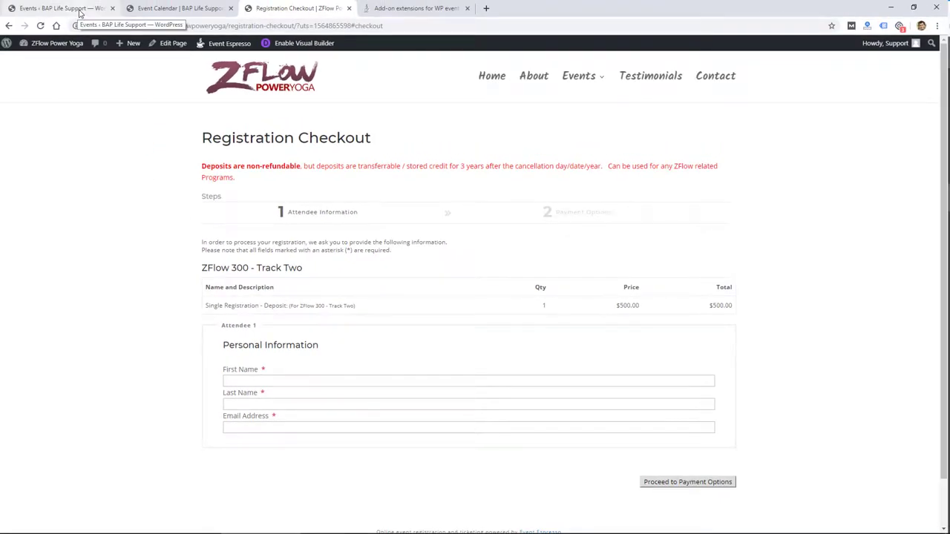
pyautogui.click(79, 13)
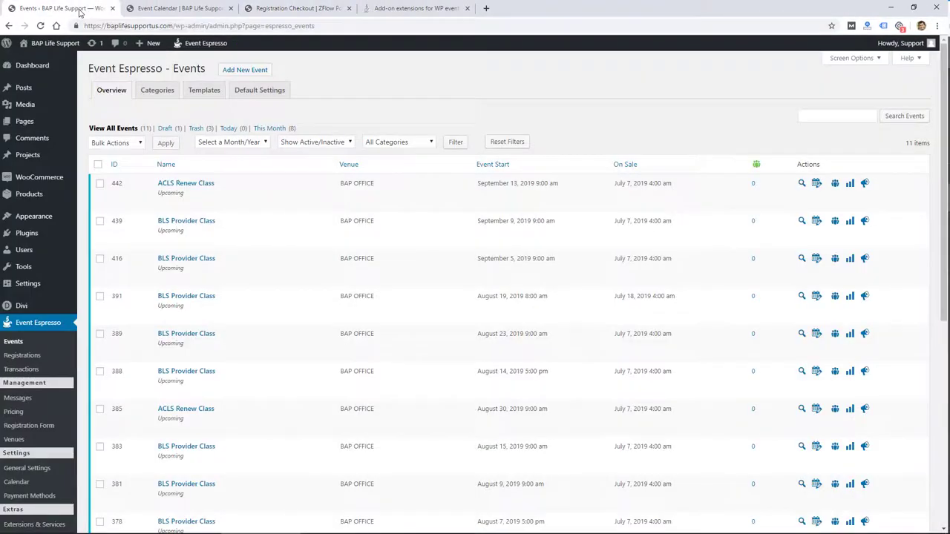
pyautogui.moveTo(210, 279)
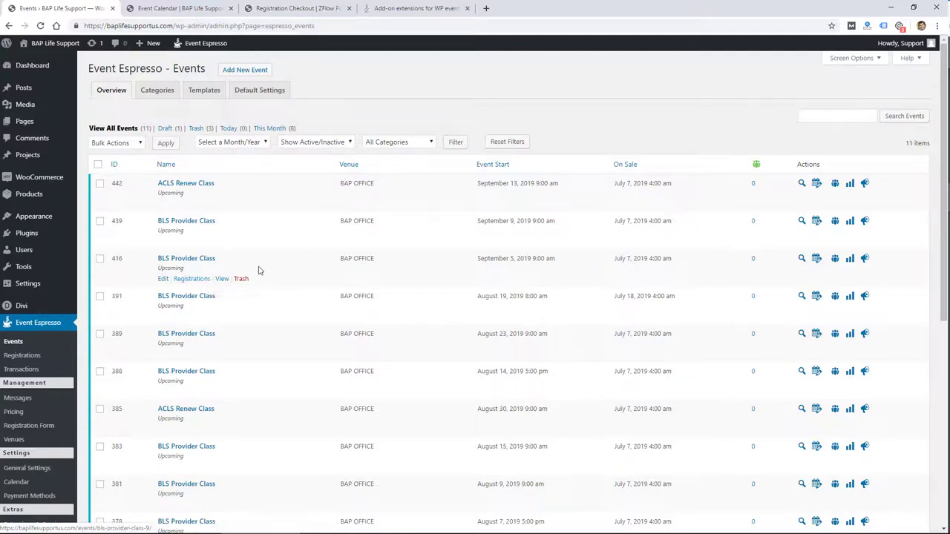
pyautogui.scroll(-2, 259, 270)
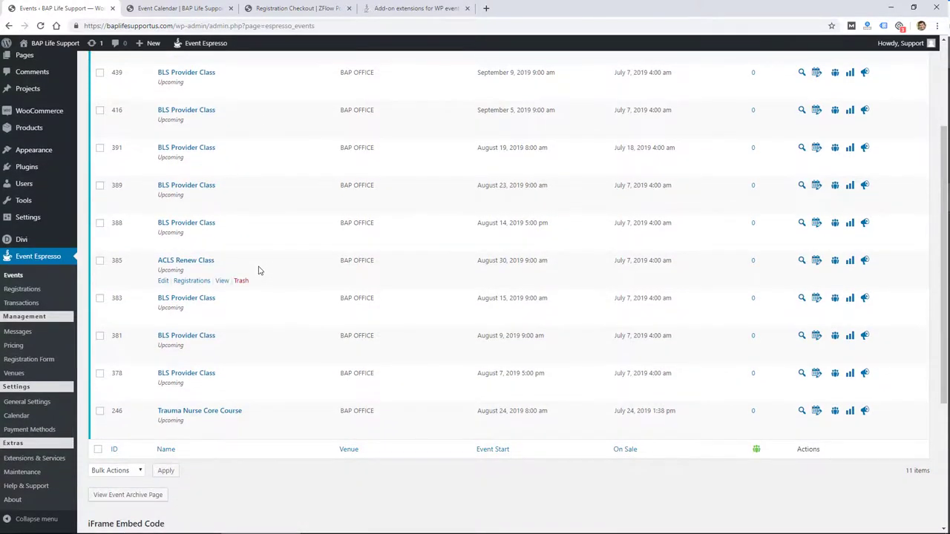
pyautogui.scroll(2, 259, 270)
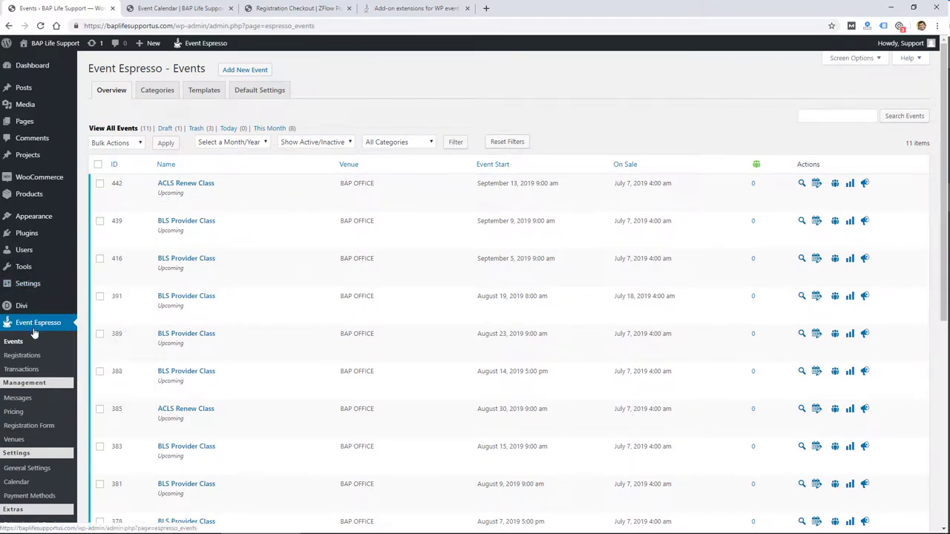
pyautogui.scroll(-2, 32, 334)
pyautogui.scroll(2, 32, 334)
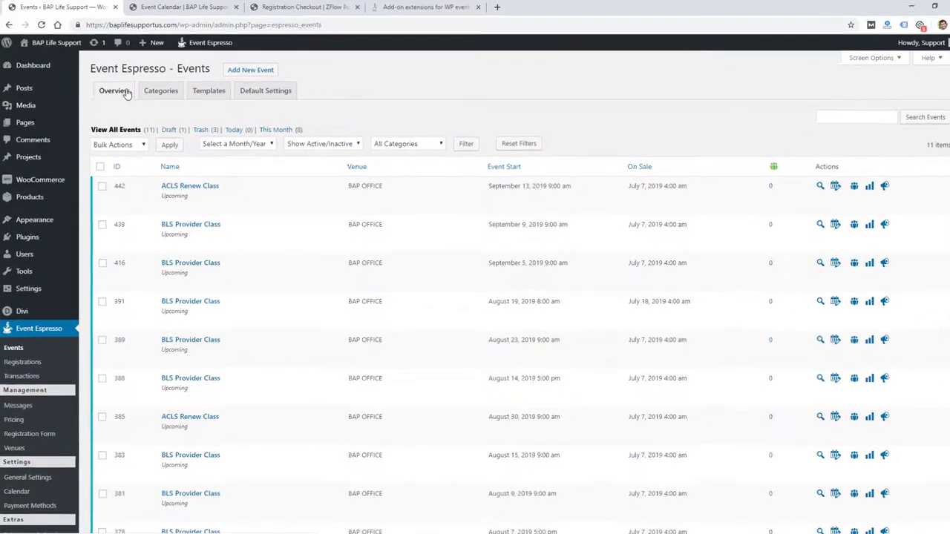
pyautogui.moveTo(201, 190)
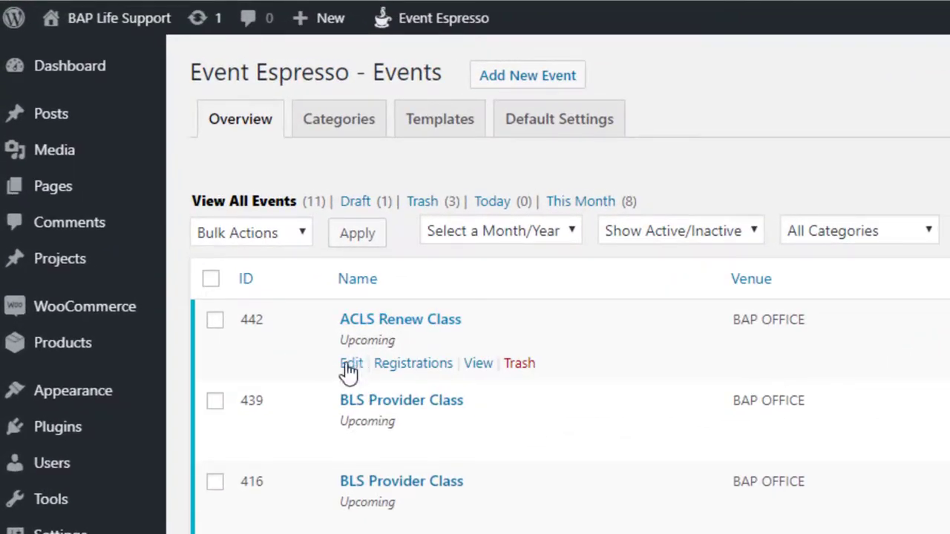
# Open the ACLS Renew Class (ID 442) editor and review its September 13, 2019 datetime and $115.00 and $41.00 tickets.
pyautogui.click(400, 329)
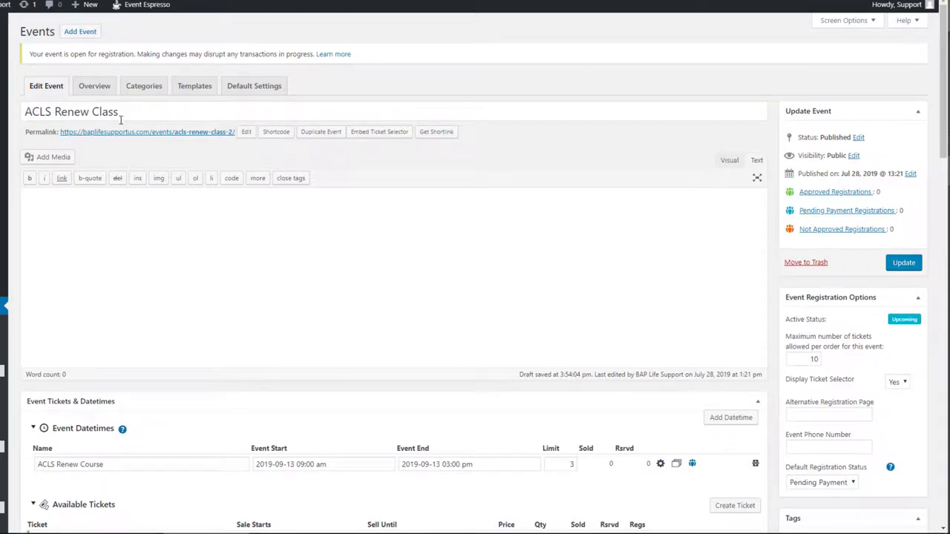
pyautogui.scroll(-1, 108, 158)
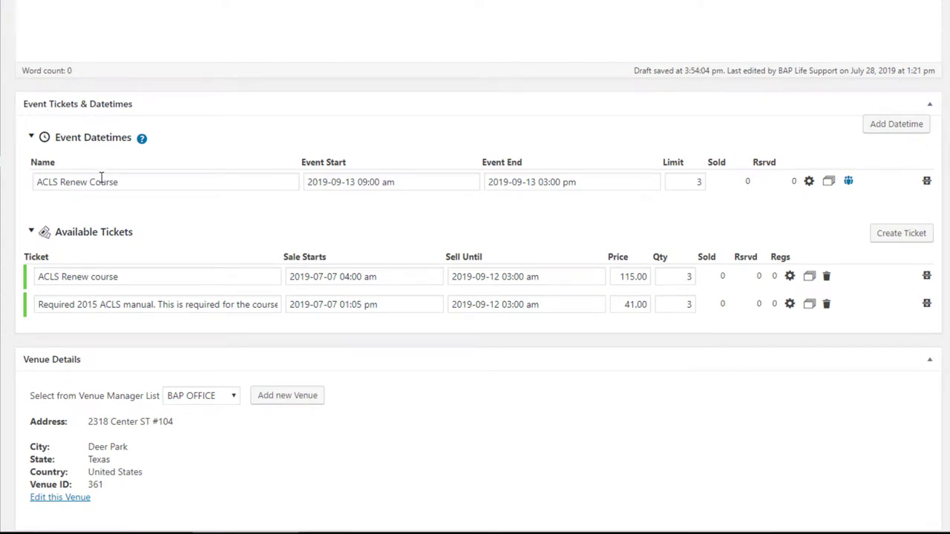
pyautogui.scroll(1, 101, 177)
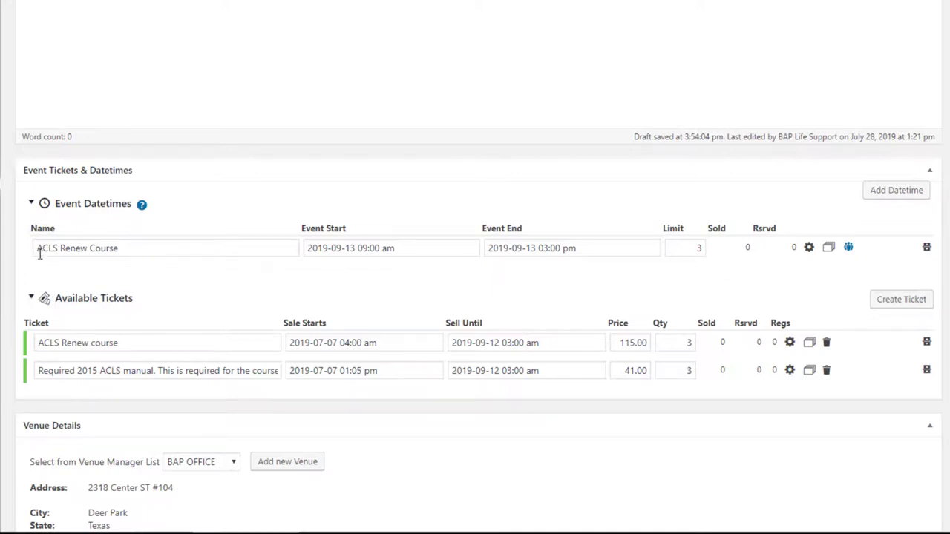
pyautogui.scroll(3, 161, 251)
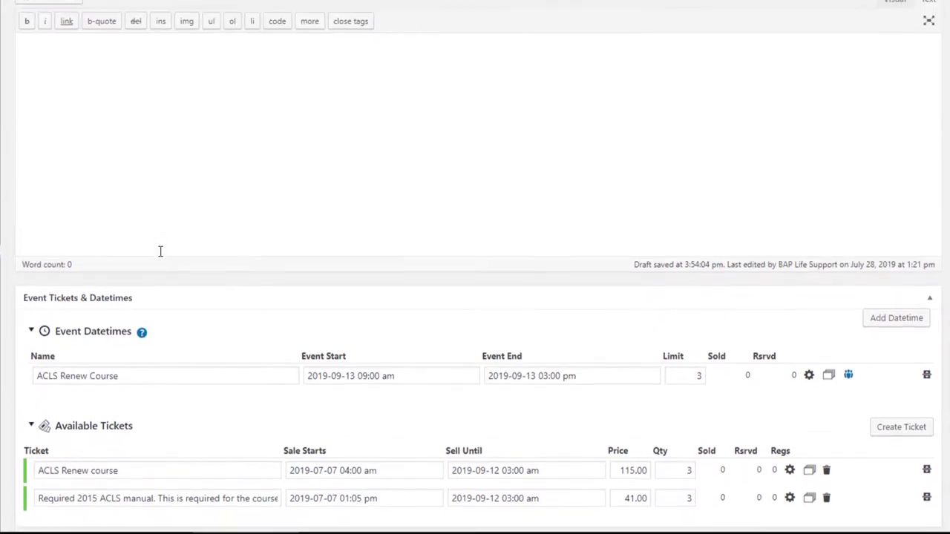
pyautogui.scroll(-2, 160, 251)
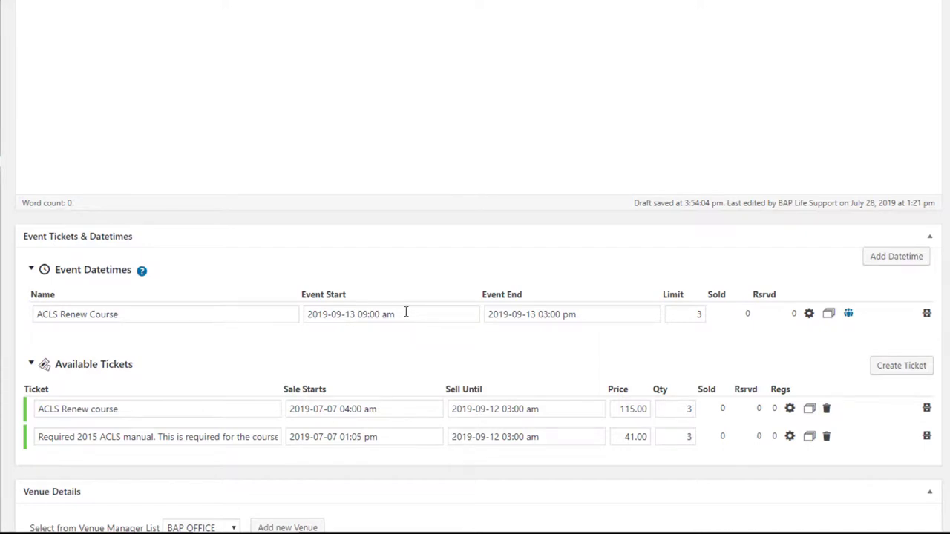
# Keep the datetime ticket limit at 3 and set the first ticket's quantity to 1.
pyautogui.click(686, 313)
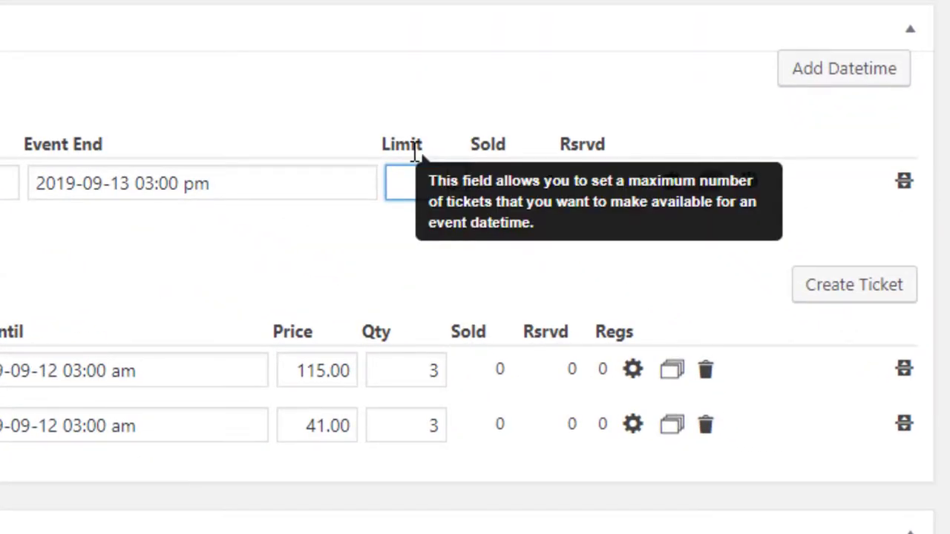
pyautogui.write('3')
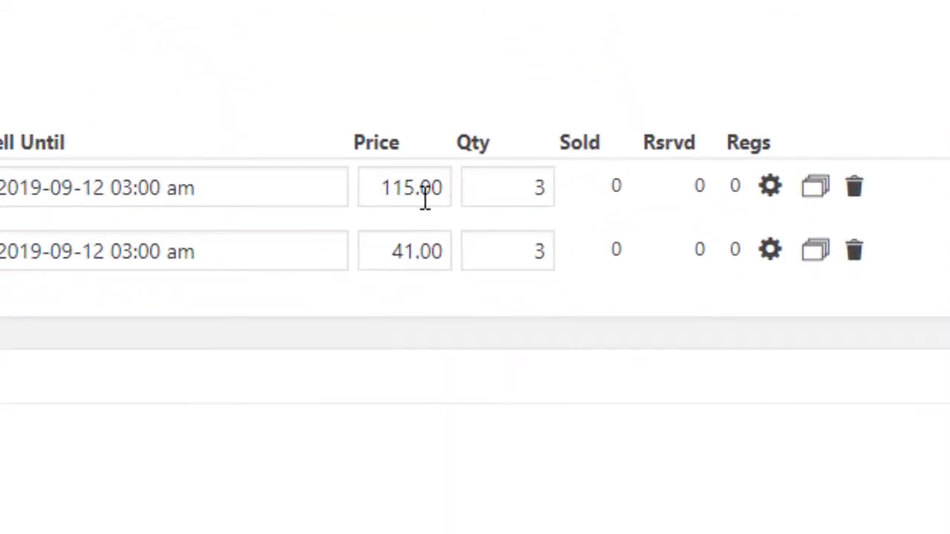
pyautogui.doubleClick(523, 186)
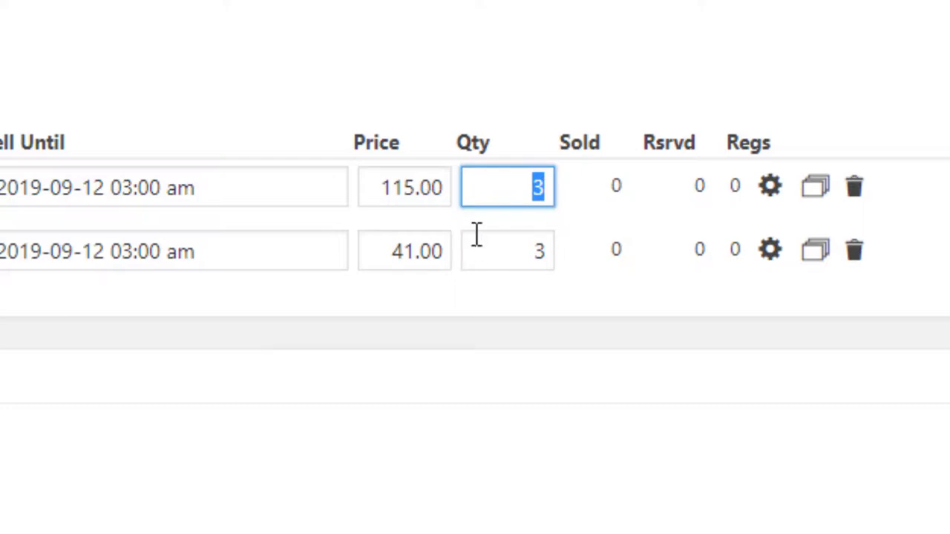
pyautogui.write('1')
pyautogui.click(661, 354)
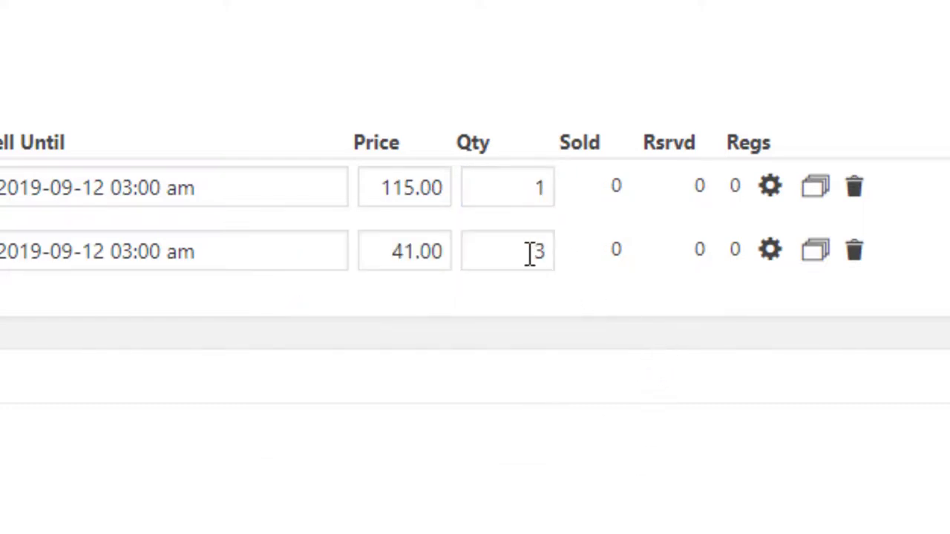
# Set the second ticket's quantity to 1 so both tickets match.
pyautogui.click(517, 251)
pyautogui.doubleClick(517, 250)
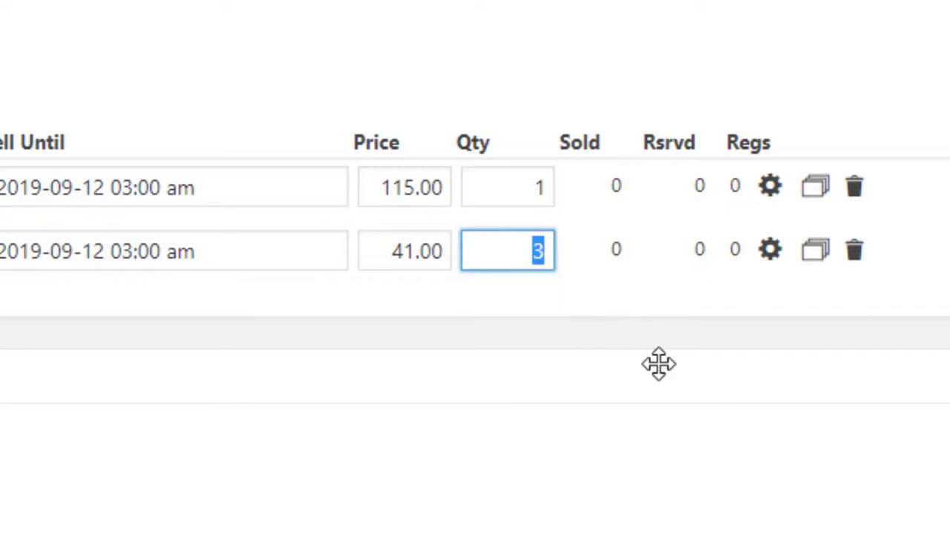
pyautogui.write('1')
pyautogui.click(461, 44)
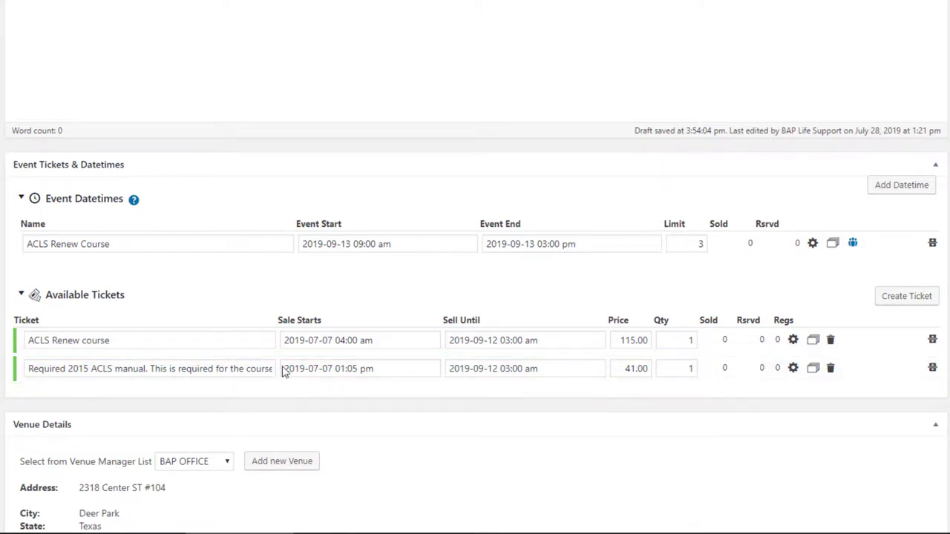
pyautogui.scroll(-1, 293, 375)
pyautogui.scroll(3, 293, 375)
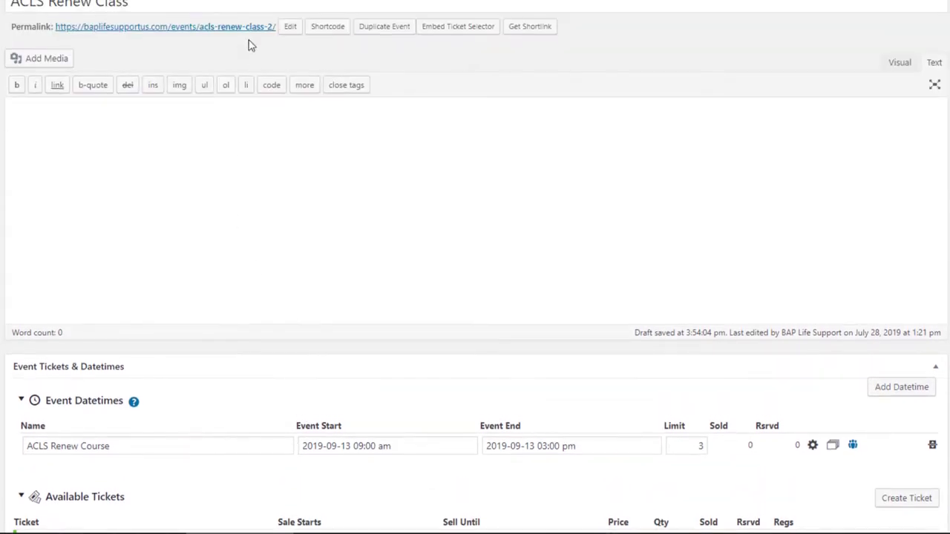
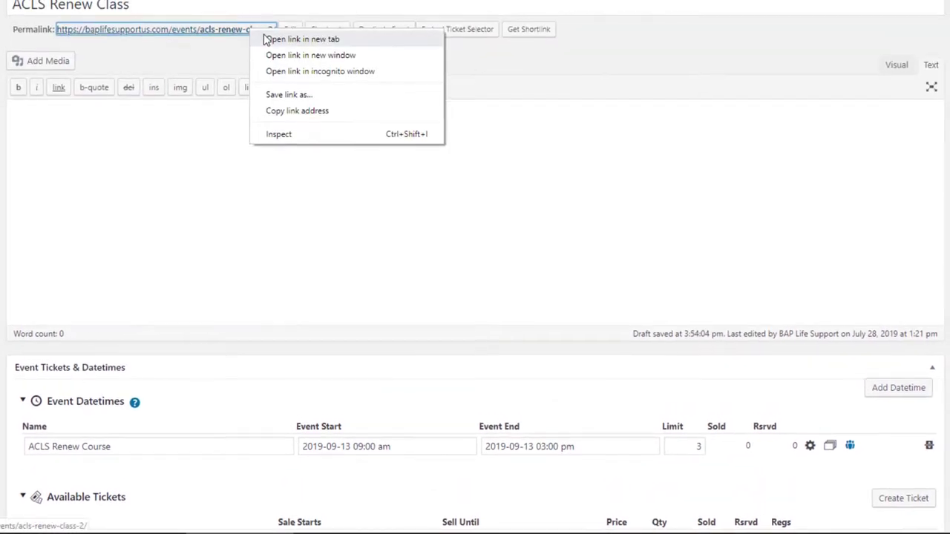
# On the public event page, choose 1 ACLS Renew course ticket and 1 ACLS manual, then register.
pyautogui.click(178, 8)
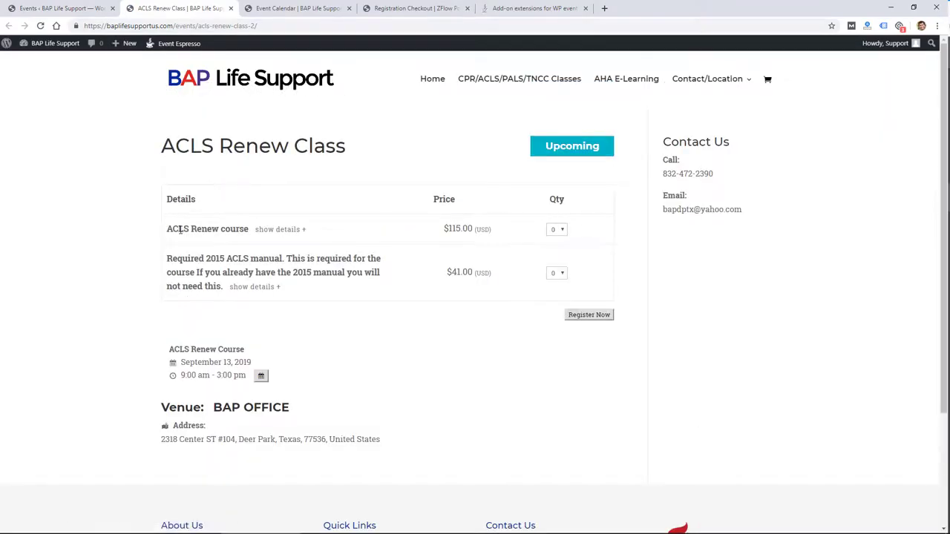
pyautogui.click(555, 230)
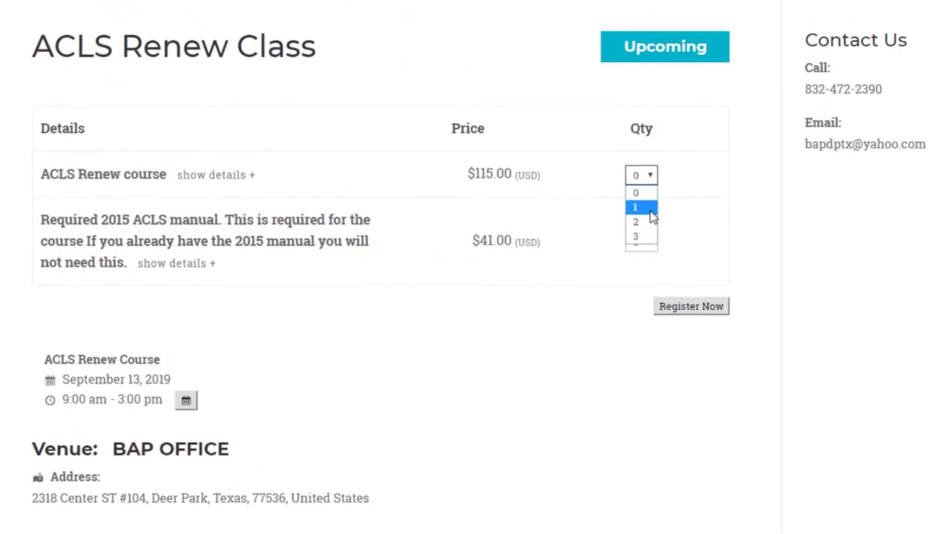
pyautogui.click(553, 250)
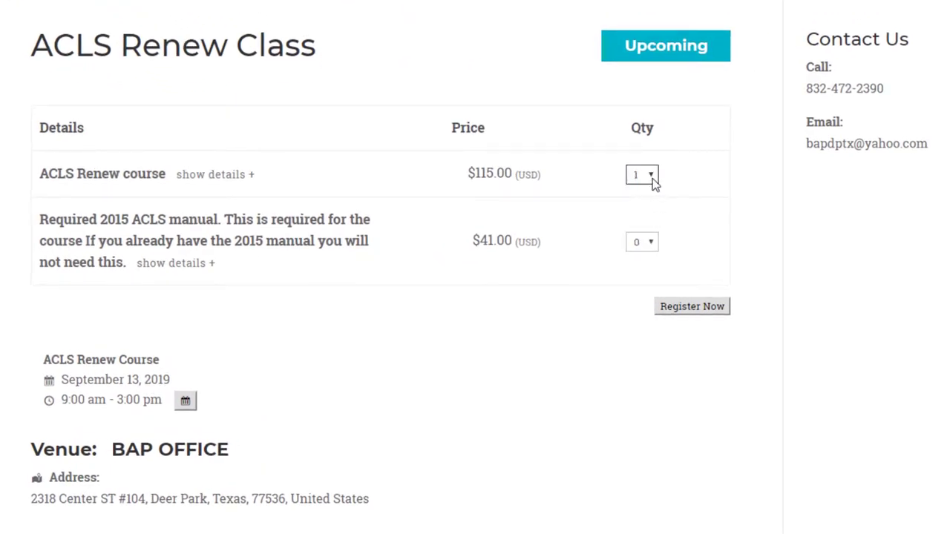
pyautogui.click(652, 180)
pyautogui.click(553, 345)
pyautogui.click(634, 247)
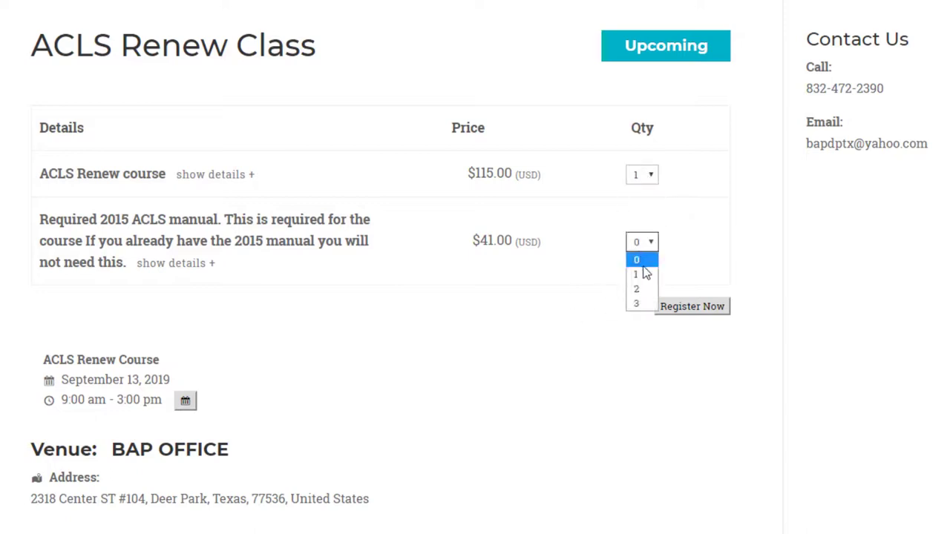
pyautogui.click(636, 275)
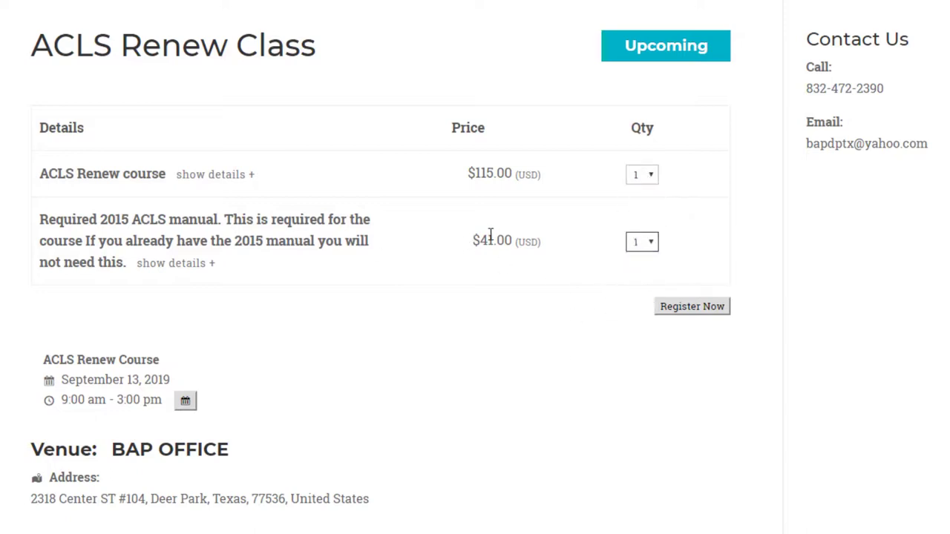
pyautogui.click(677, 311)
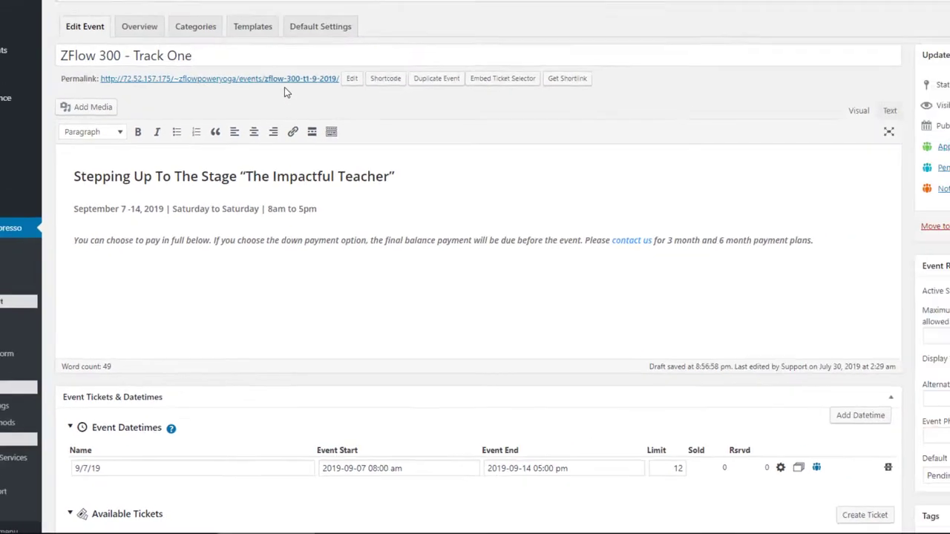
# Open the ZFlow 300 – Track One event's public page in a new tab.
pyautogui.rightClick(286, 162)
pyautogui.click(318, 172)
pyautogui.click(533, 8)
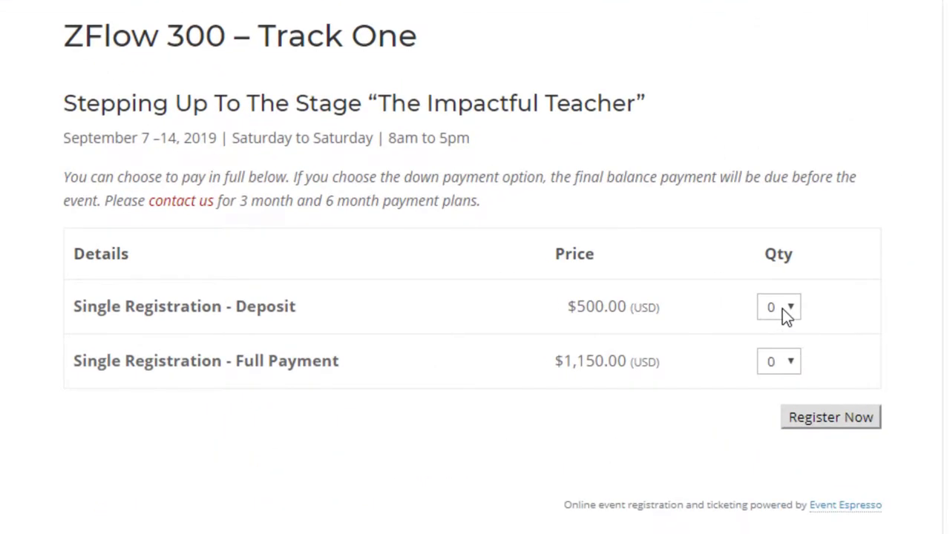
# Set the Single Registration - Deposit ticket quantity to 1, leaving Full Payment at 0.
pyautogui.click(782, 308)
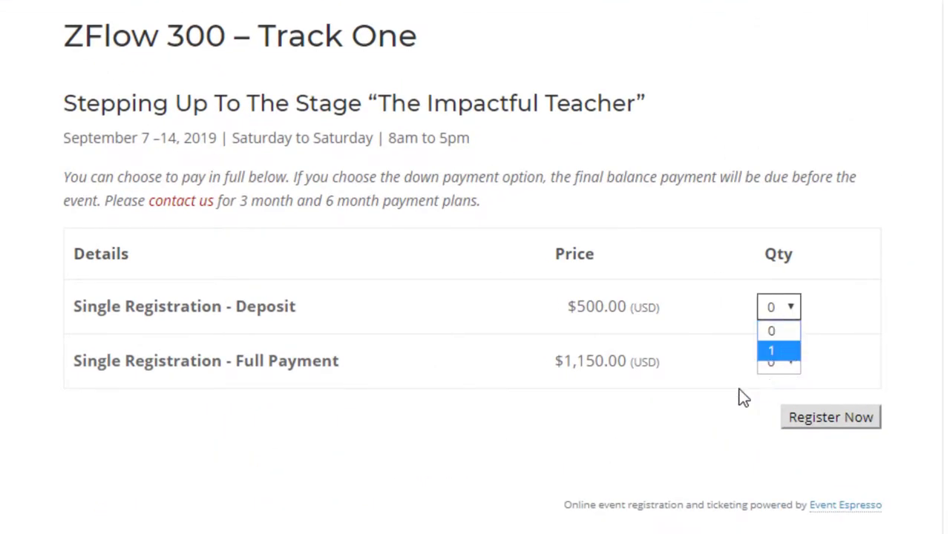
pyautogui.click(742, 395)
pyautogui.click(775, 377)
pyautogui.click(705, 314)
pyautogui.click(772, 308)
pyautogui.click(775, 353)
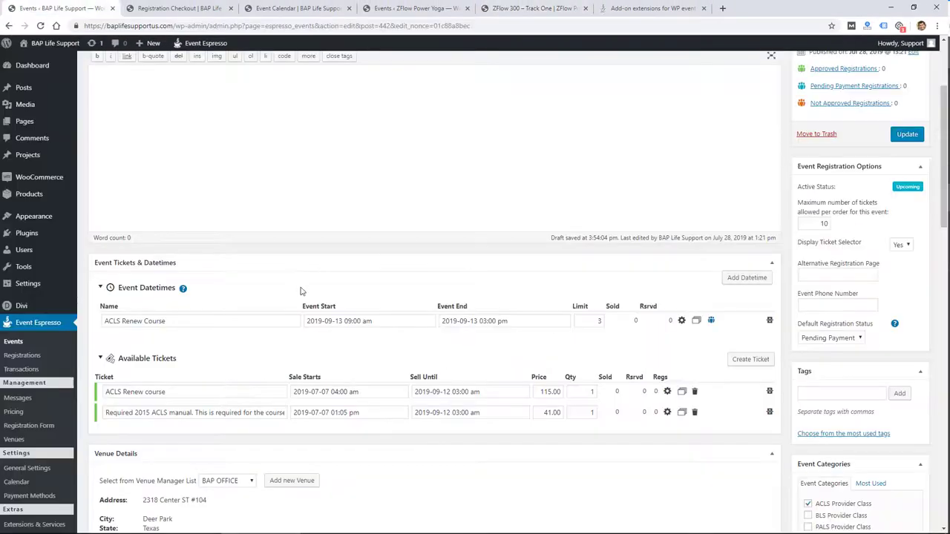
# Keep BAP OFFICE as the event's venue in Venue Details.
pyautogui.scroll(-2, 300, 367)
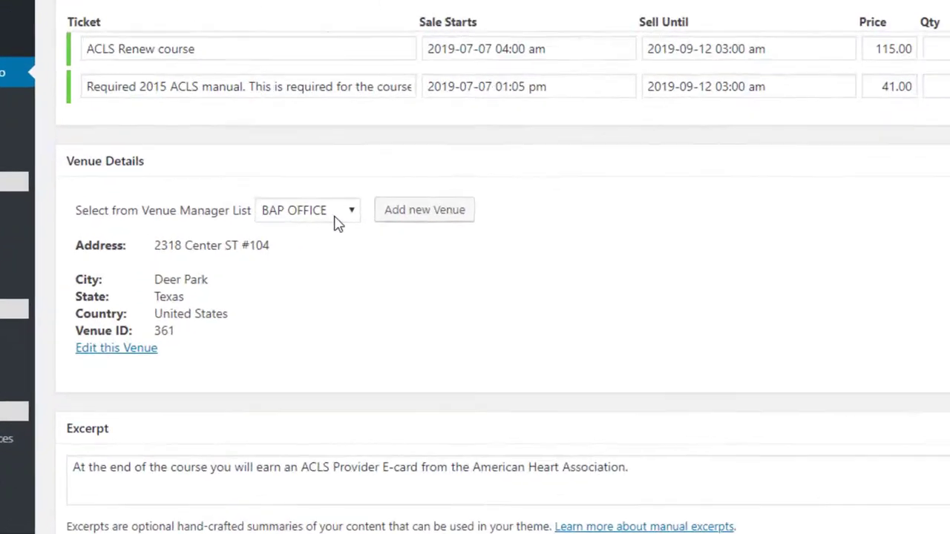
pyautogui.click(243, 335)
pyautogui.click(414, 260)
# Browse the Add New Venue form without saving, then go back to the Events list.
pyautogui.click(553, 117)
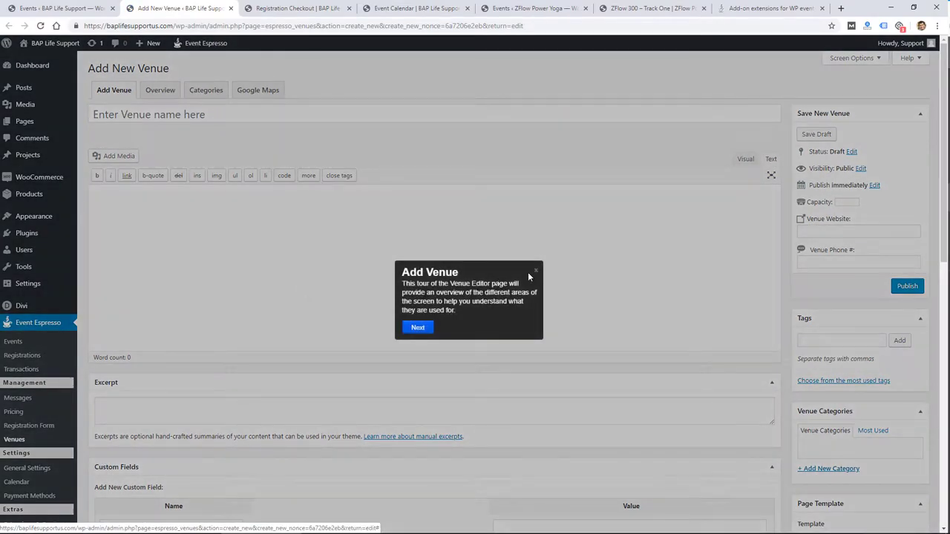
pyautogui.click(536, 272)
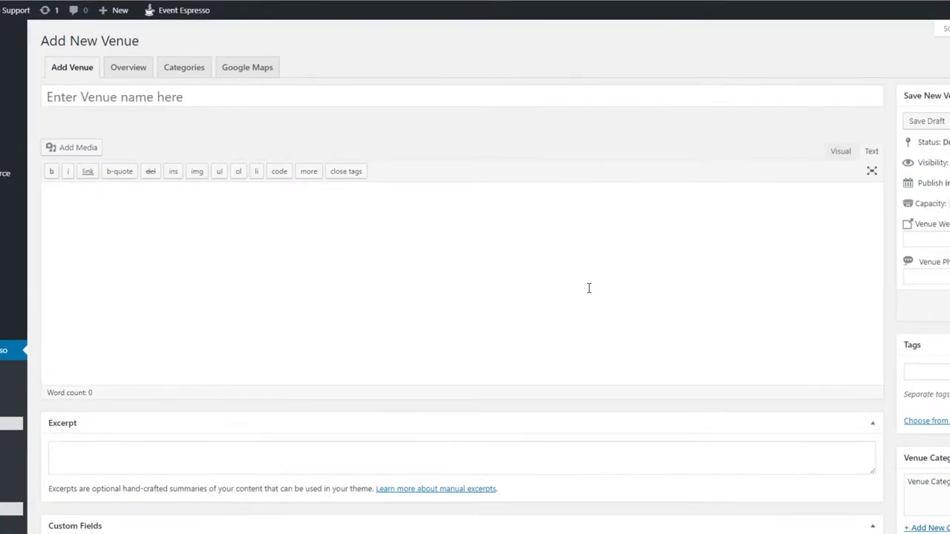
pyautogui.scroll(-6, 246, 119)
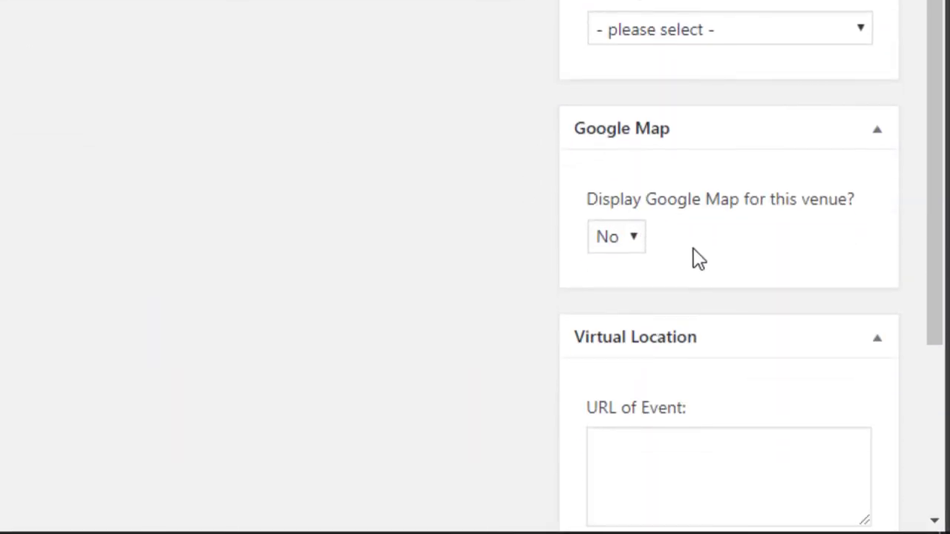
pyautogui.scroll(-3, 696, 254)
pyautogui.scroll(4, 701, 259)
pyautogui.scroll(10, 702, 264)
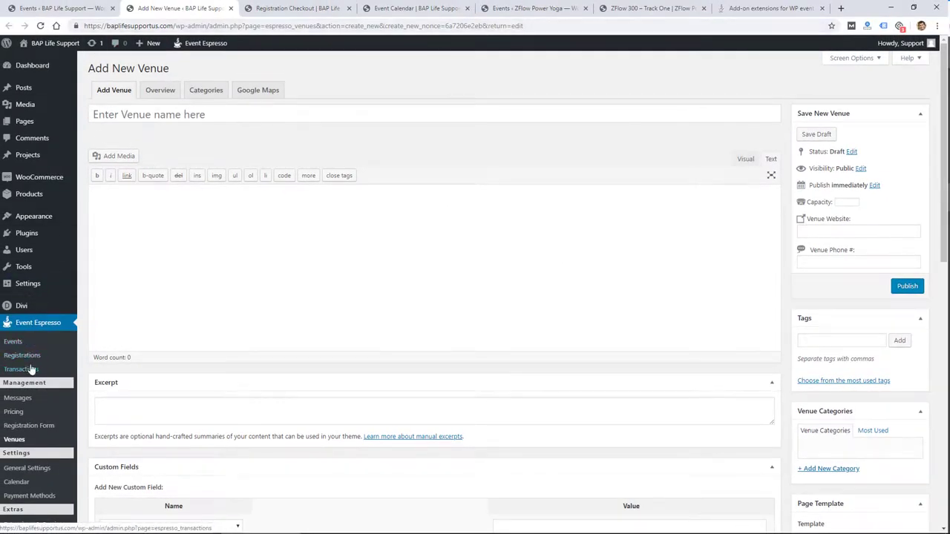
pyautogui.click(23, 344)
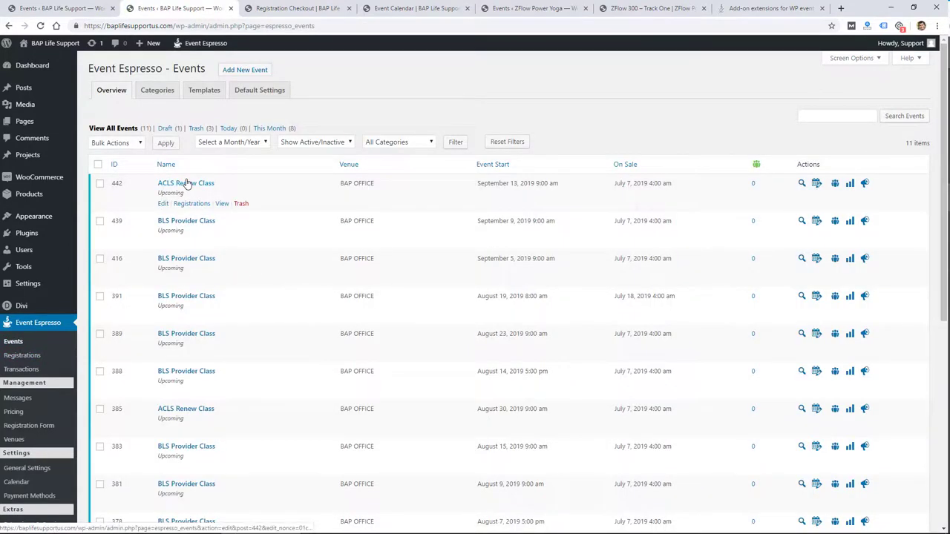
# Open the ACLS Renew Class event and check its venue choices.
pyautogui.click(185, 183)
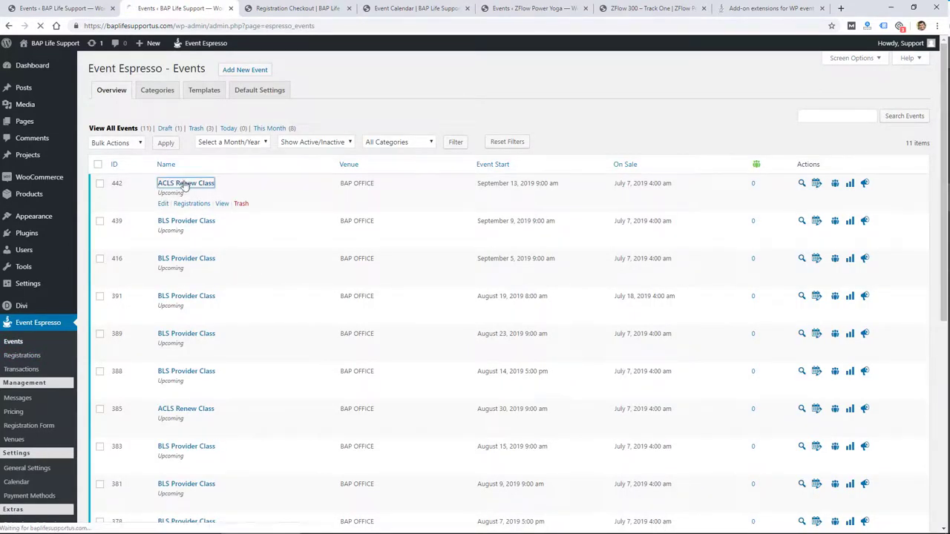
pyautogui.scroll(-1, 279, 376)
pyautogui.scroll(-4, 280, 375)
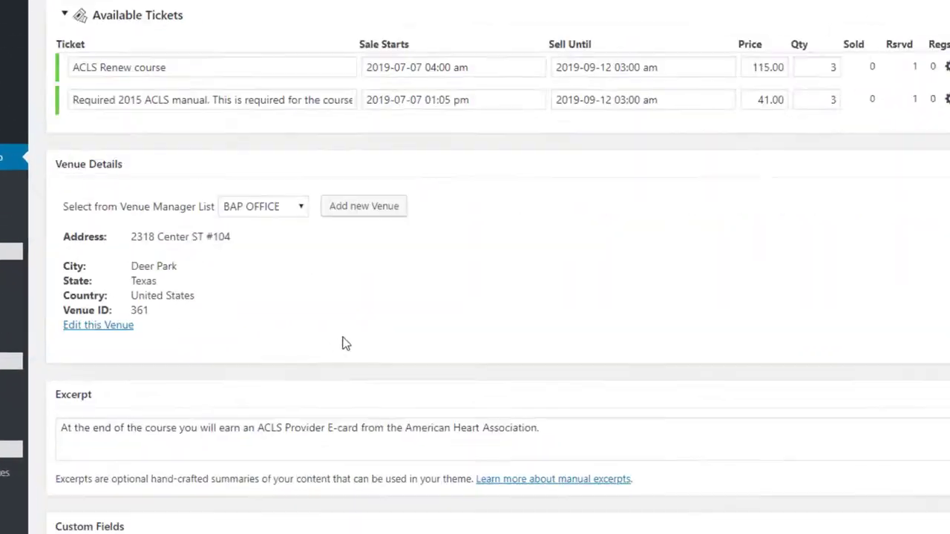
pyautogui.click(238, 310)
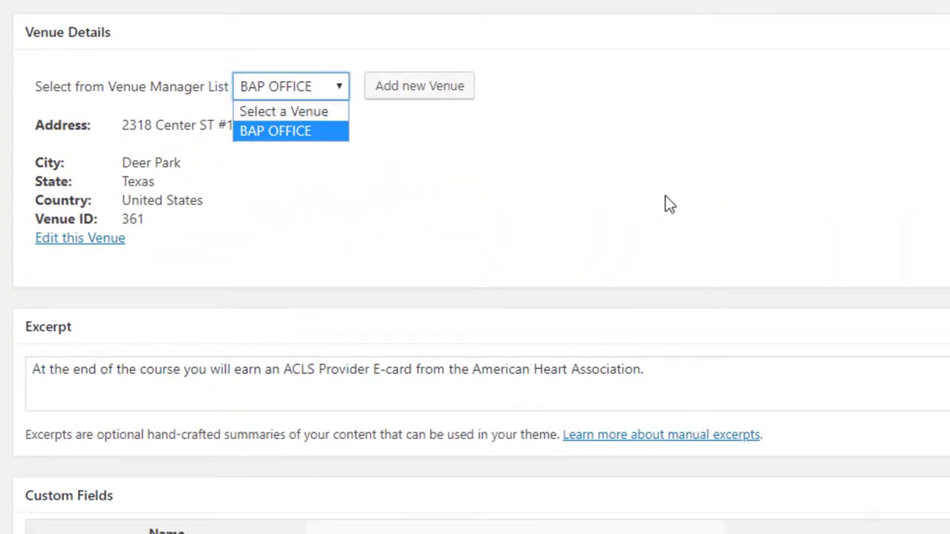
pyautogui.scroll(-3, 668, 200)
# Select the event's excerpt text, then scroll down to Questions for Primary Registrant.
pyautogui.click(692, 173)
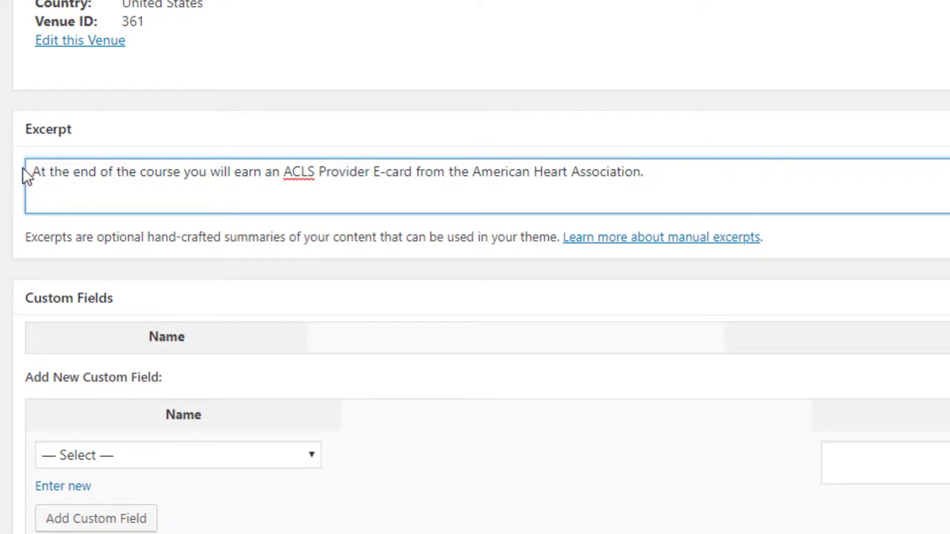
pyautogui.moveTo(32, 172); pyautogui.dragTo(650, 181)
pyautogui.scroll(-10, 671, 178)
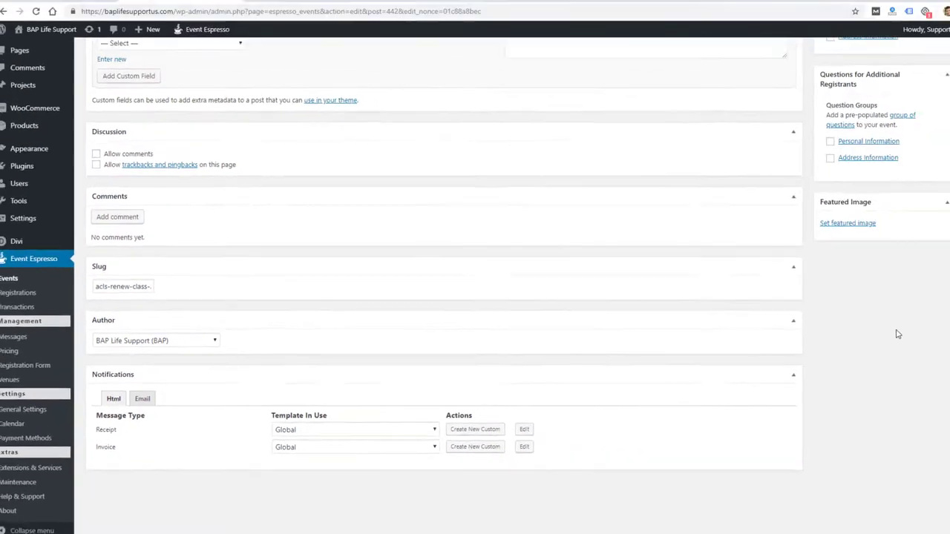
pyautogui.scroll(10, 897, 334)
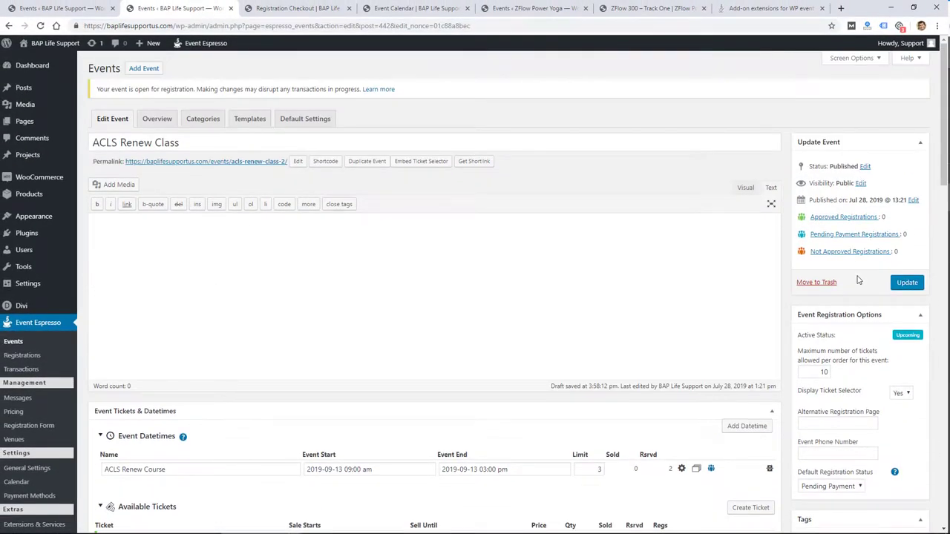
pyautogui.scroll(-2, 861, 329)
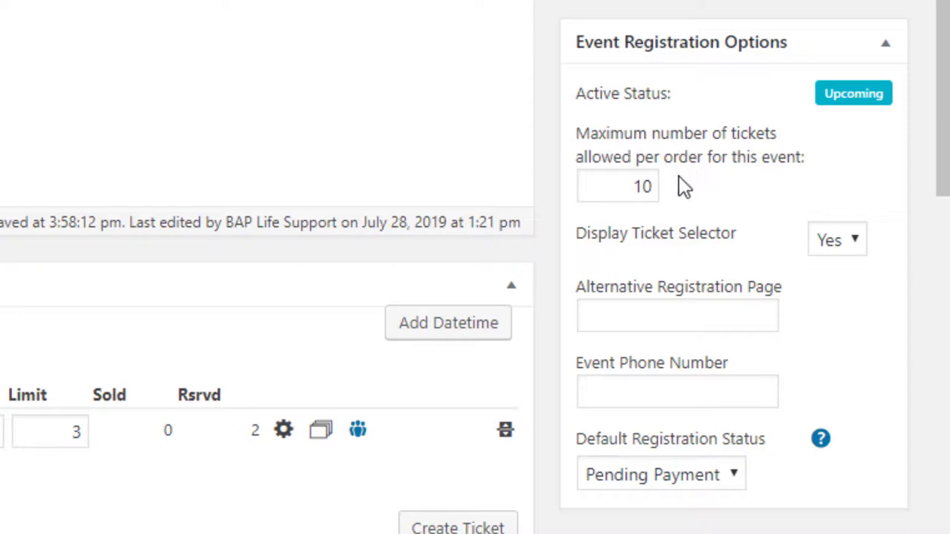
pyautogui.scroll(-8, 690, 252)
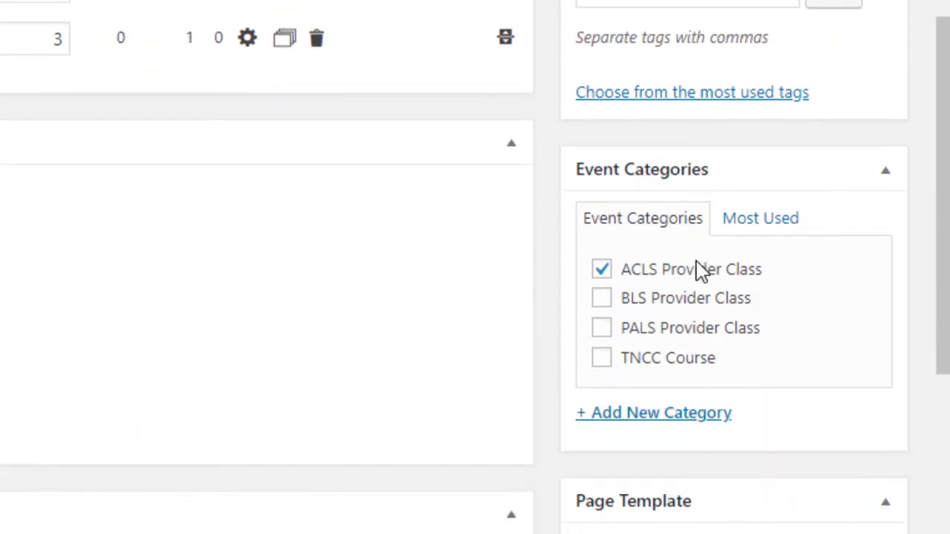
pyautogui.scroll(-5, 606, 293)
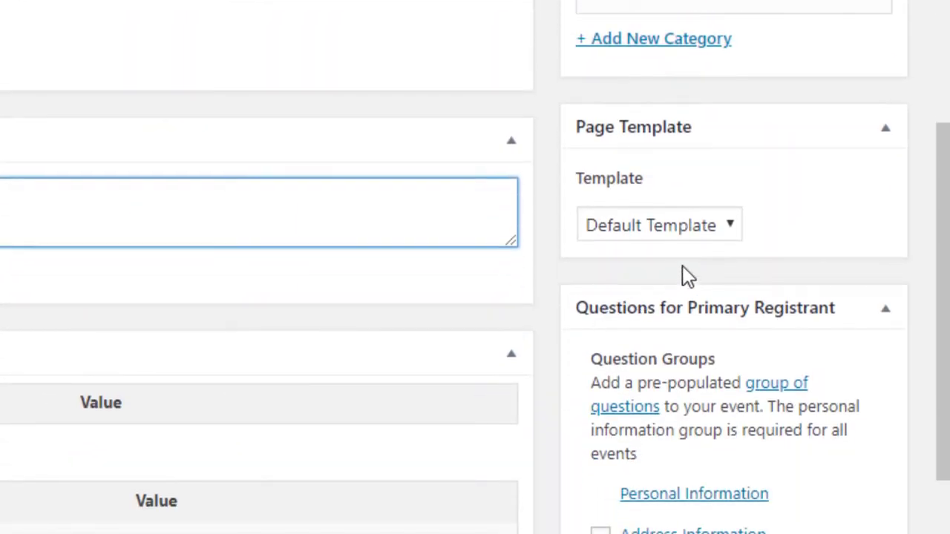
pyautogui.scroll(-3, 691, 434)
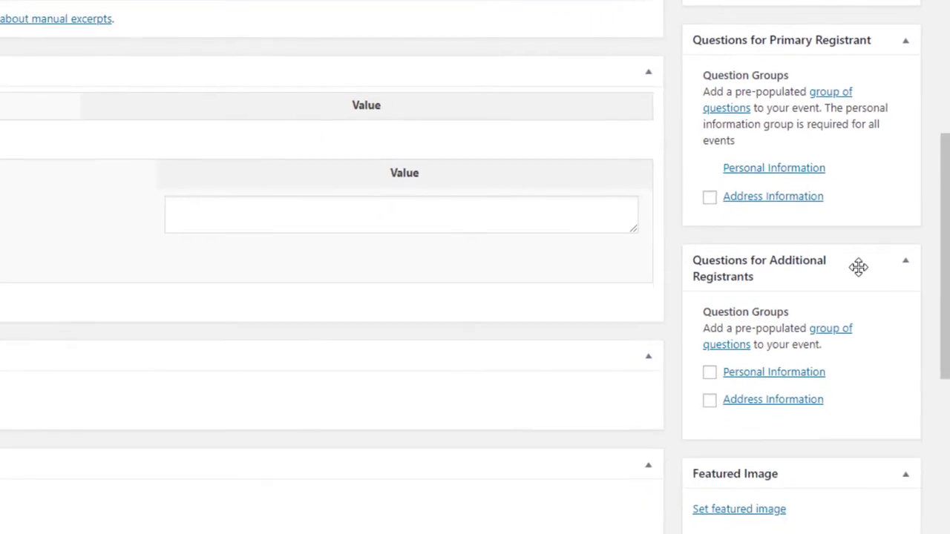
# View the Questions overview and the Question Groups list.
pyautogui.click(832, 92)
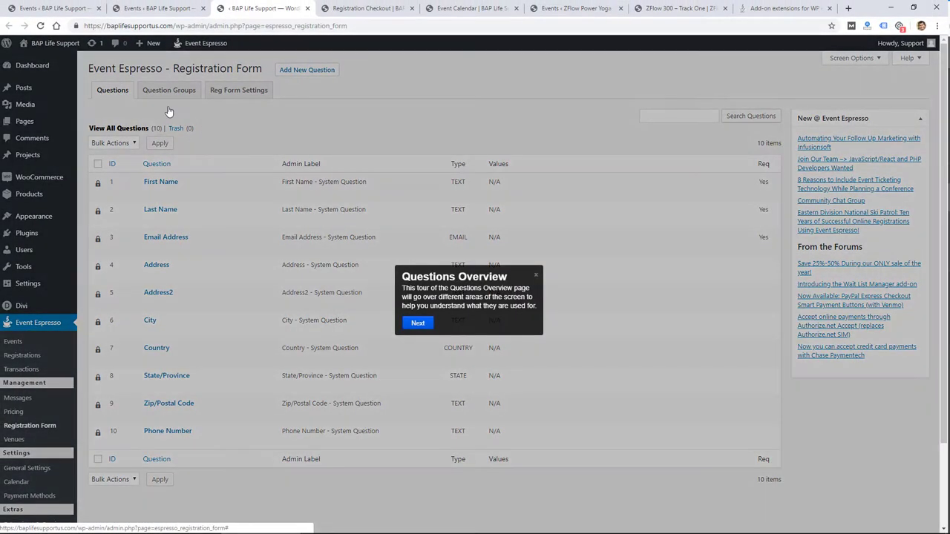
pyautogui.click(536, 276)
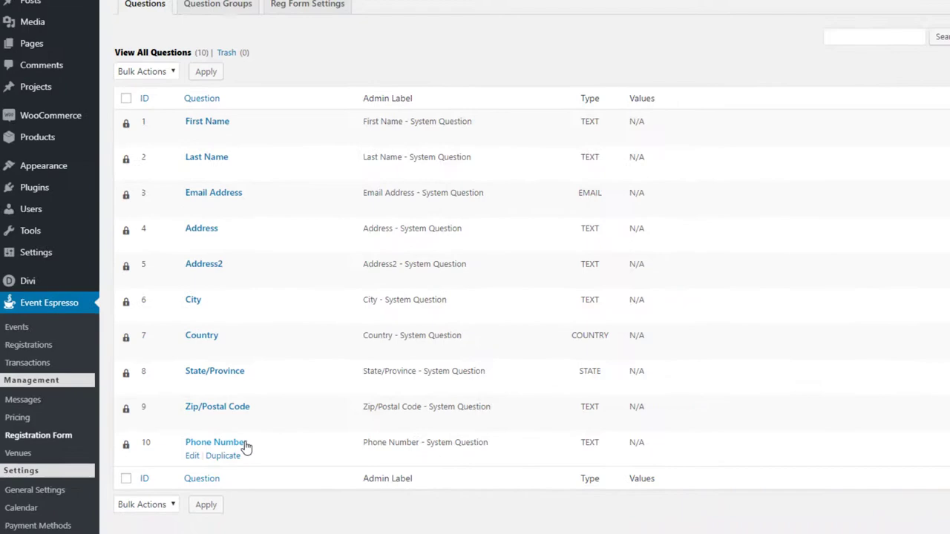
pyautogui.click(220, 9)
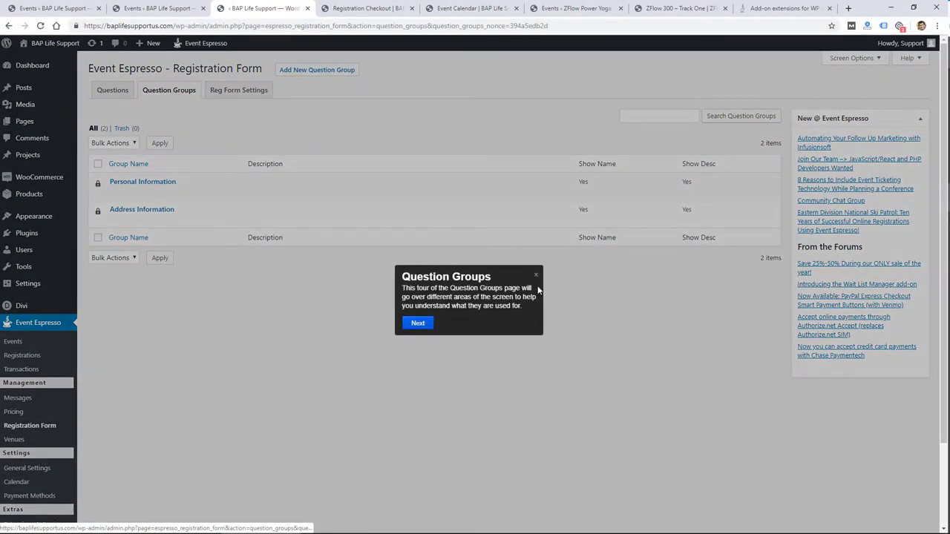
pyautogui.click(536, 275)
# Review the Reg Form Settings anti-spam options, then show the registration Questions list.
pyautogui.click(252, 94)
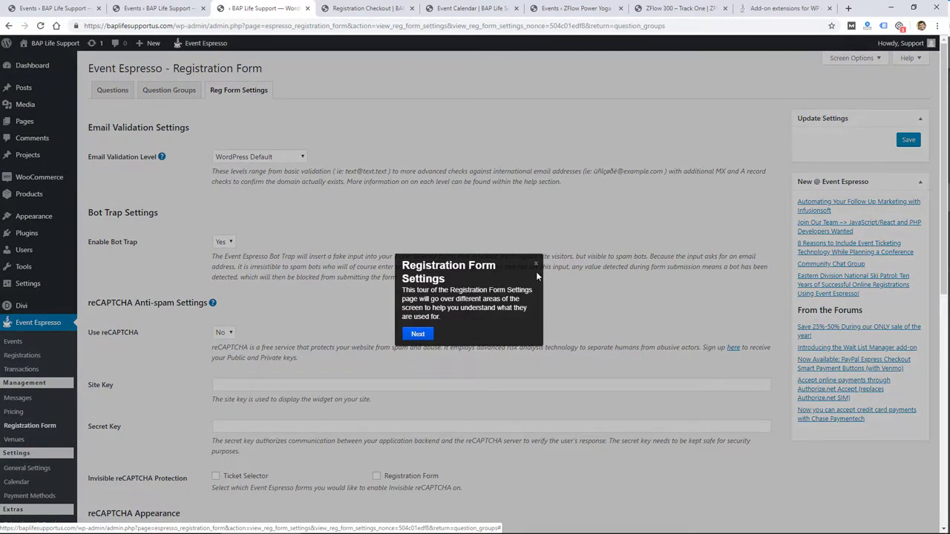
pyautogui.click(536, 268)
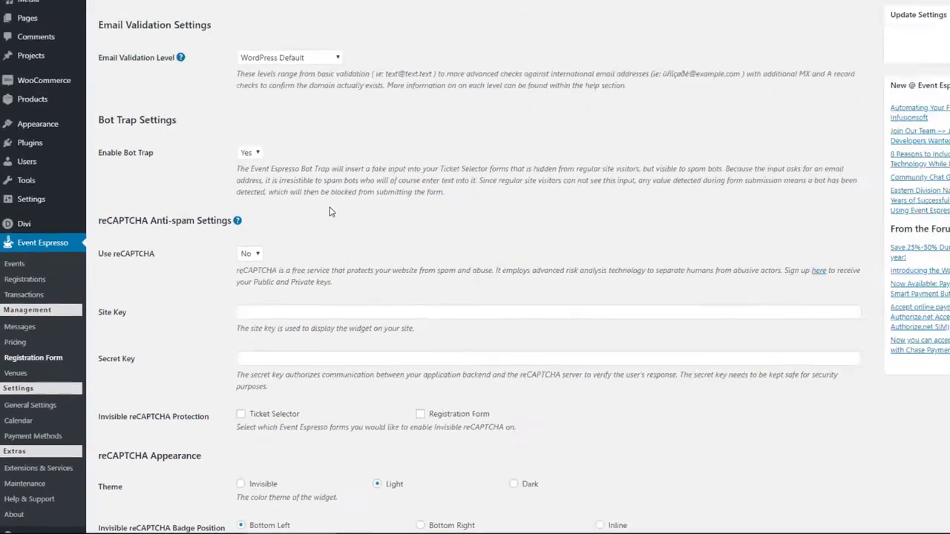
pyautogui.scroll(-5, 296, 241)
pyautogui.scroll(6, 295, 241)
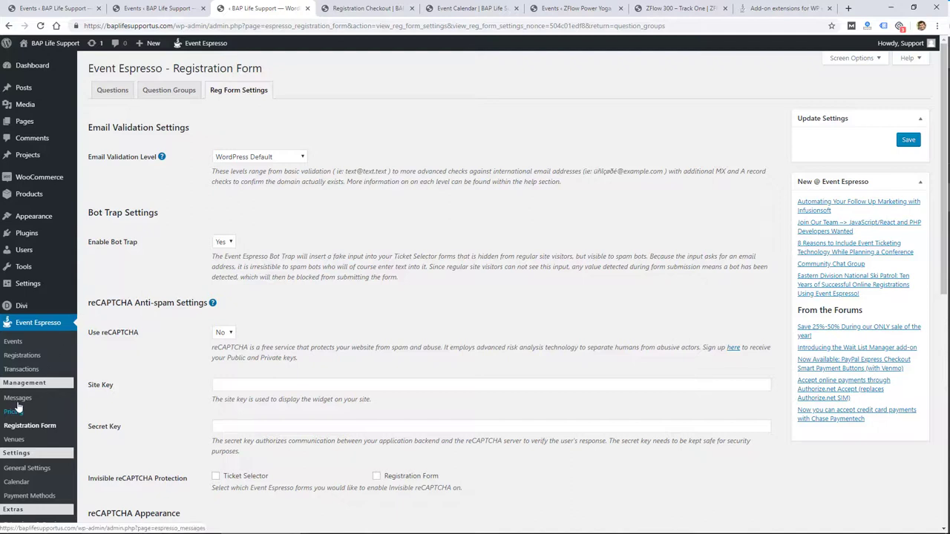
pyautogui.click(112, 90)
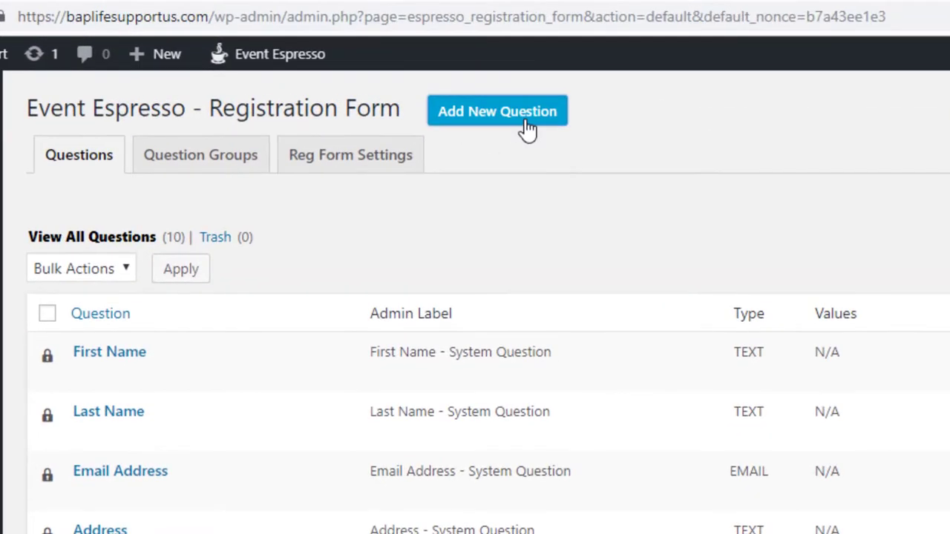
# Start a new question and browse its Question Type options, leaving Text selected.
pyautogui.click(527, 129)
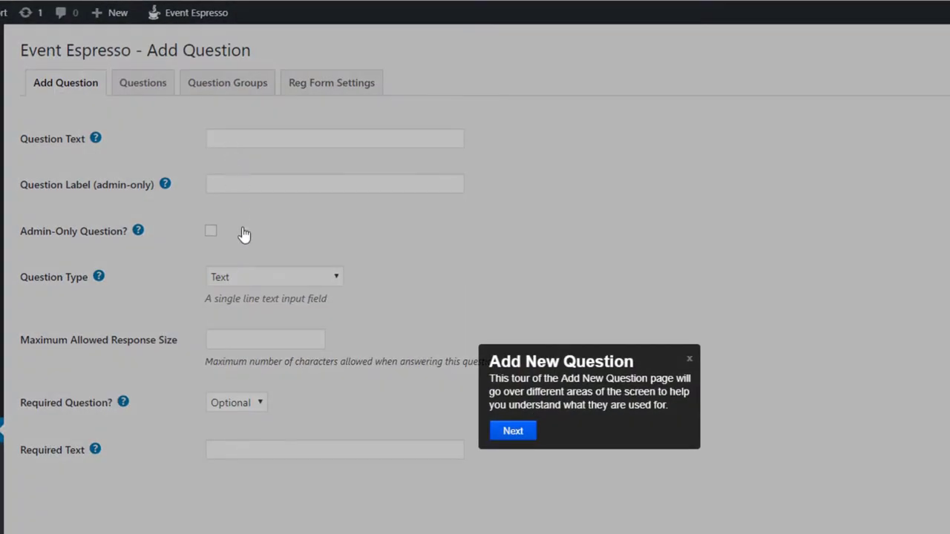
pyautogui.click(689, 360)
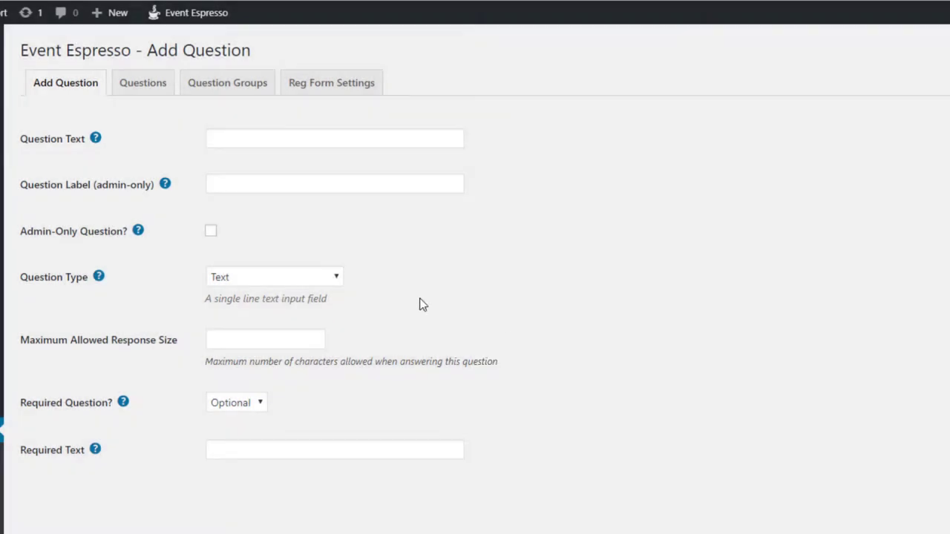
pyautogui.click(296, 279)
pyautogui.press('Down')
pyautogui.press('Down')
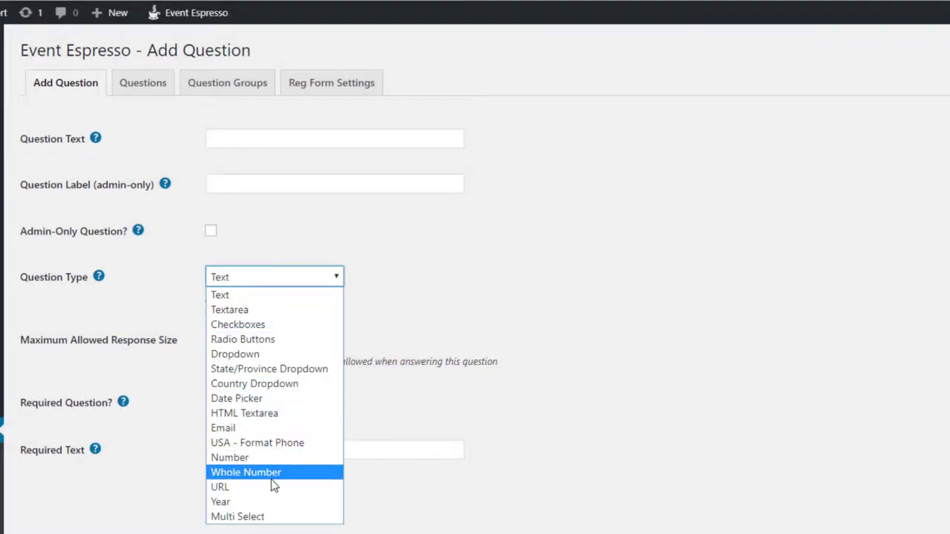
pyautogui.click(167, 508)
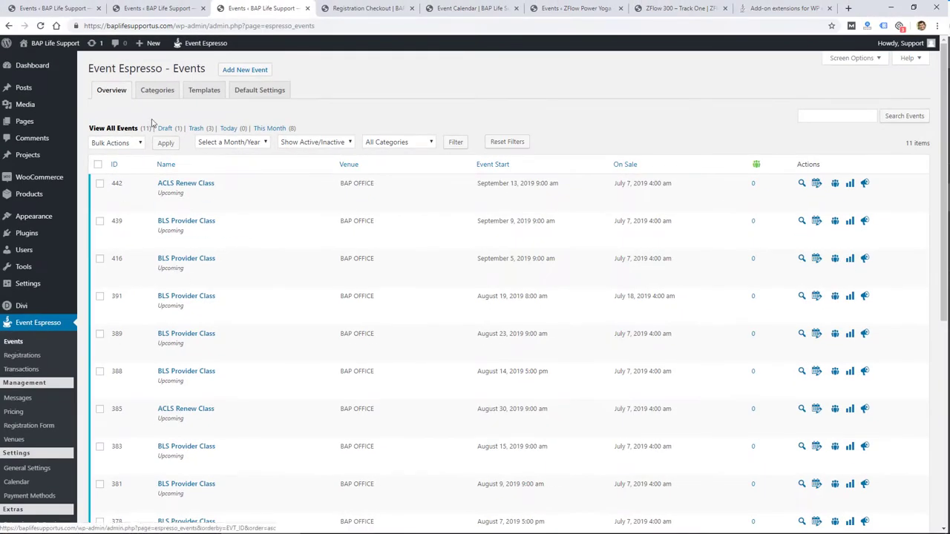
# View the Event Categories page, then the Templates settings.
pyautogui.click(170, 92)
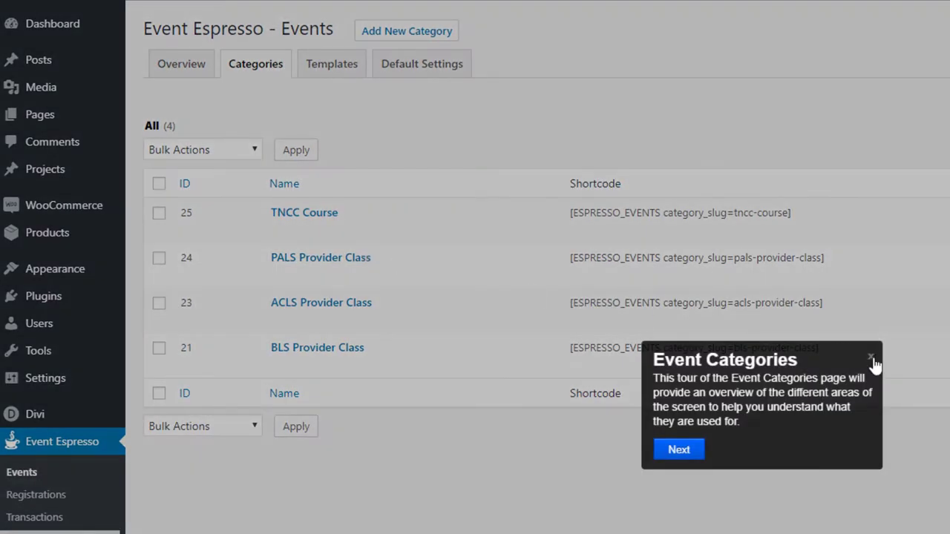
pyautogui.click(871, 358)
pyautogui.click(339, 72)
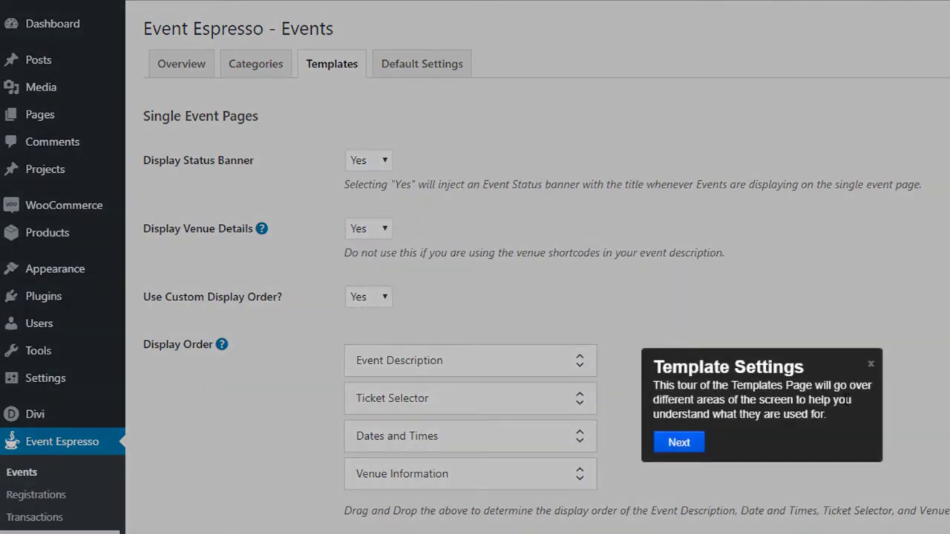
pyautogui.click(870, 364)
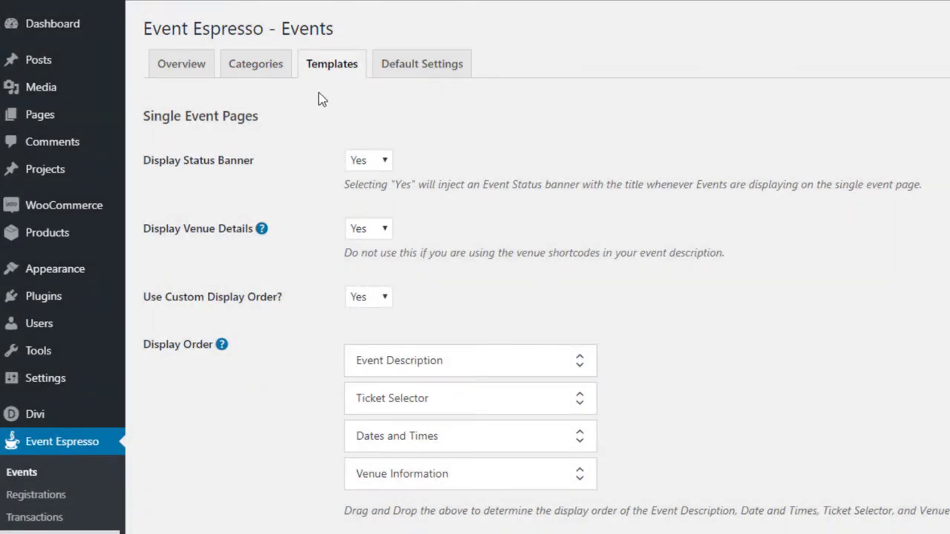
# Place Ticket Selector second in the single-event order, under Event Description.
pyautogui.scroll(-2, 311, 278)
pyautogui.moveTo(450, 238); pyautogui.dragTo(455, 223)
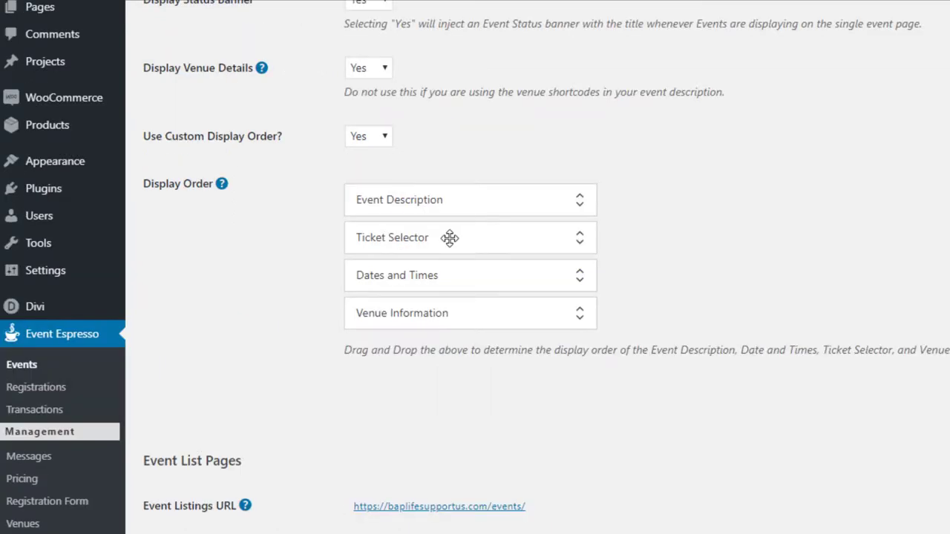
pyautogui.moveTo(334, 187); pyautogui.dragTo(328, 198)
# Open the Event Listings URL in a new browser tab.
pyautogui.scroll(-3, 131, 258)
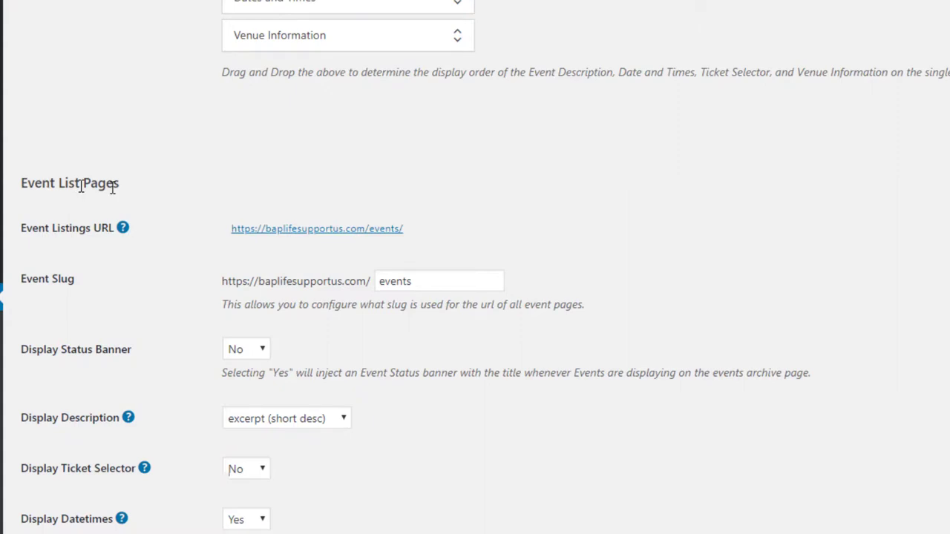
pyautogui.scroll(-1, 171, 263)
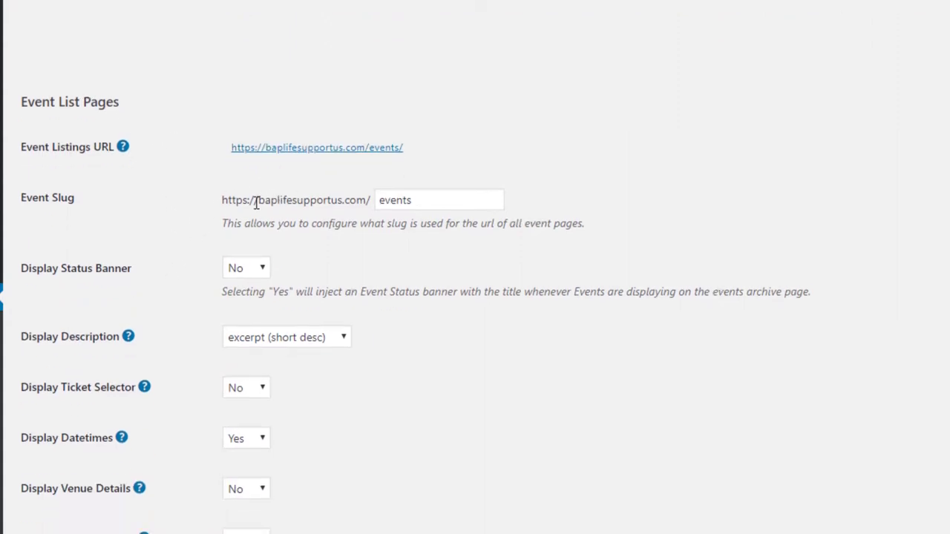
pyautogui.scroll(-2, 142, 321)
pyautogui.scroll(-9, 203, 473)
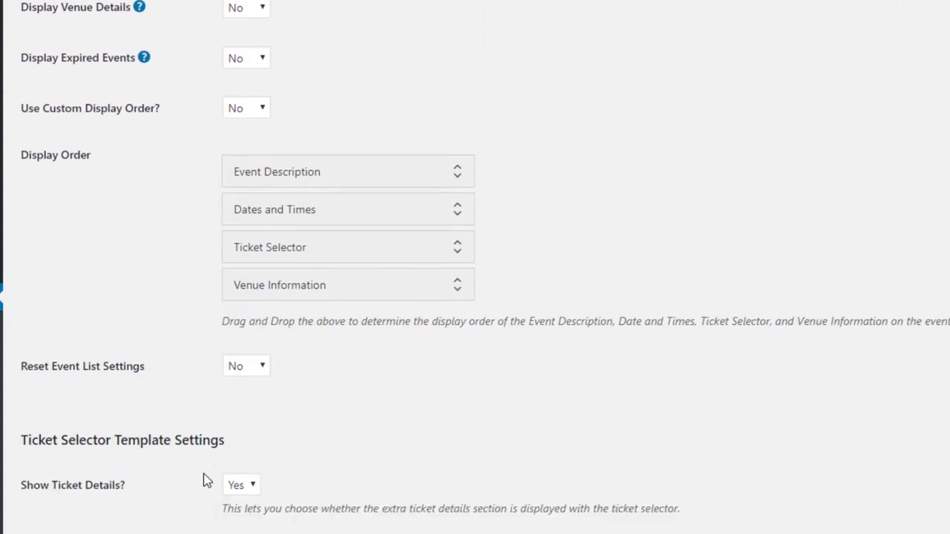
pyautogui.scroll(12, 203, 472)
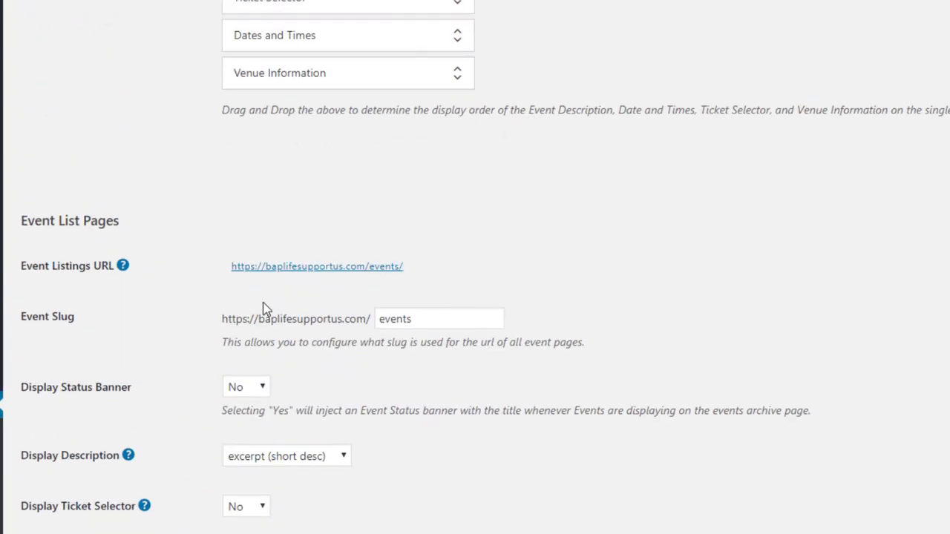
pyautogui.rightClick(290, 278)
pyautogui.click(312, 281)
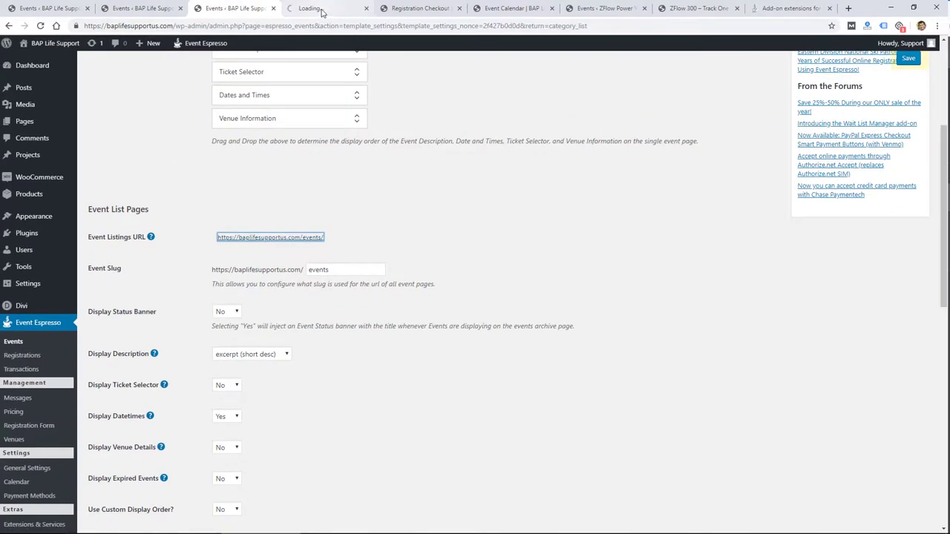
# View the public events page listing Jul 27, 2019 BLS Provider Class entries, then return to Templates.
pyautogui.click(323, 9)
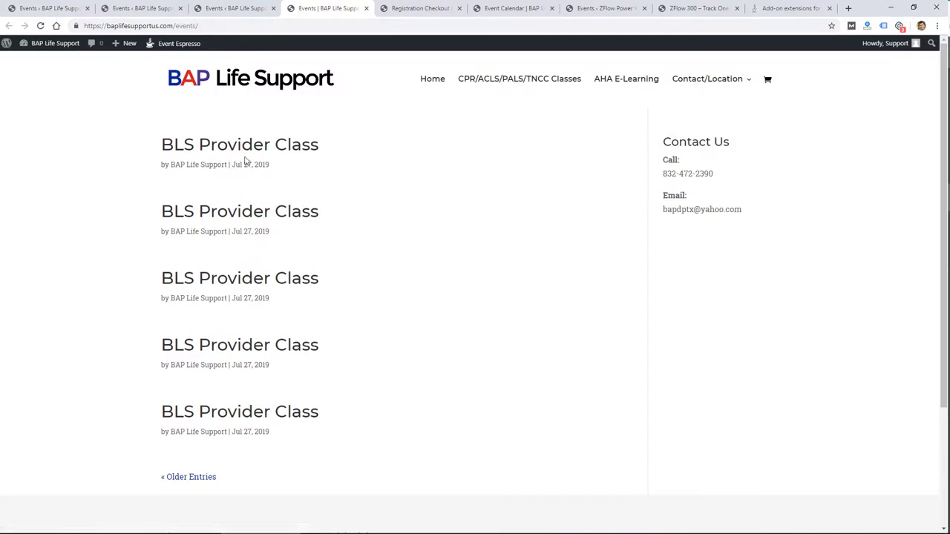
pyautogui.scroll(-1, 287, 150)
pyautogui.scroll(1, 282, 186)
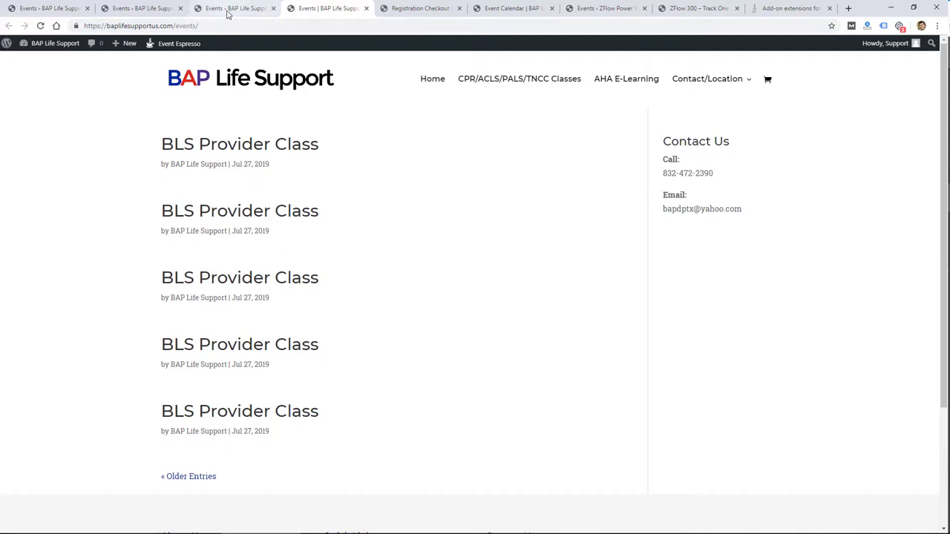
pyautogui.click(147, 9)
pyautogui.click(238, 9)
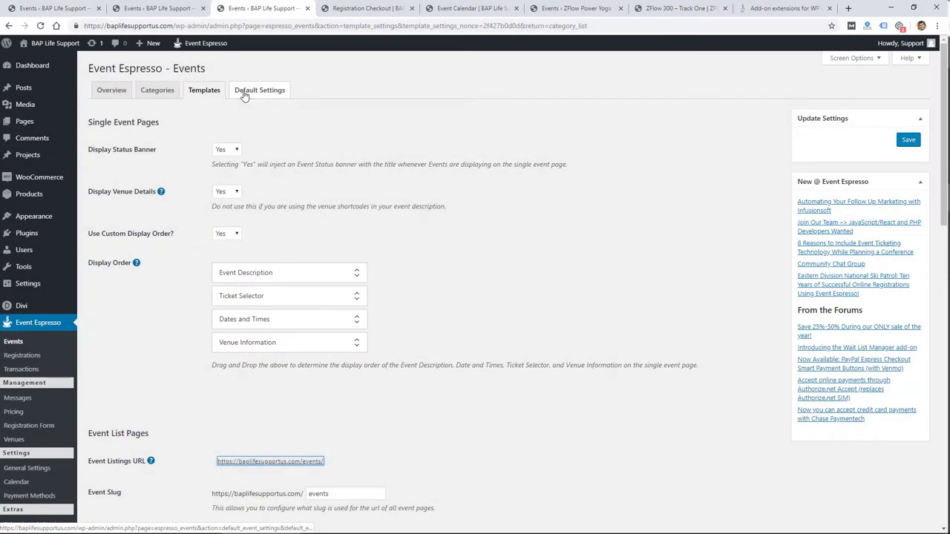
# Open Default Settings and check the registration status choices, keeping Pending Payment.
pyautogui.click(260, 89)
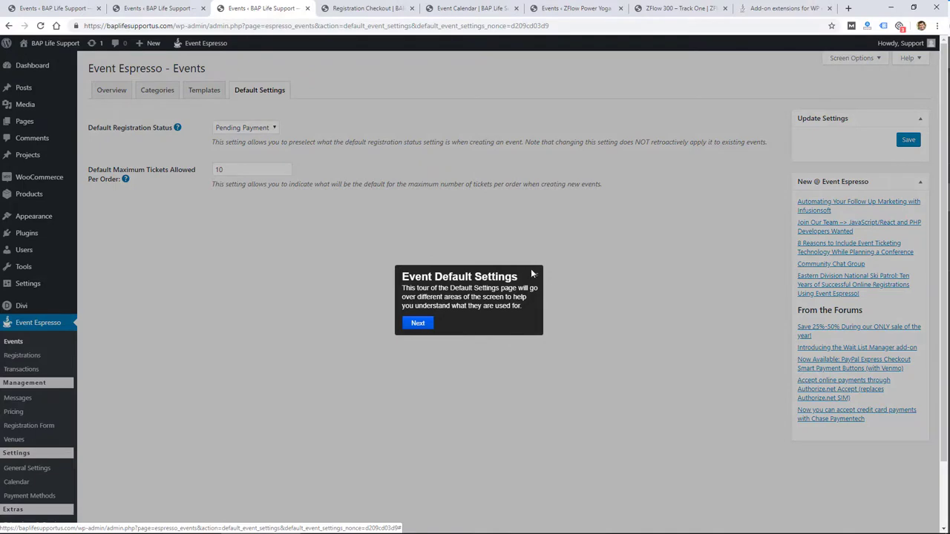
pyautogui.click(537, 276)
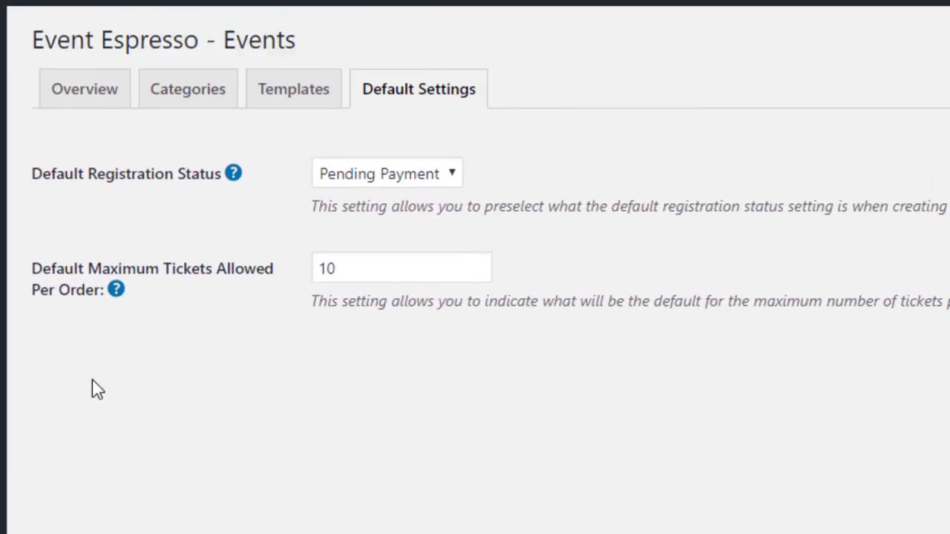
pyautogui.click(369, 186)
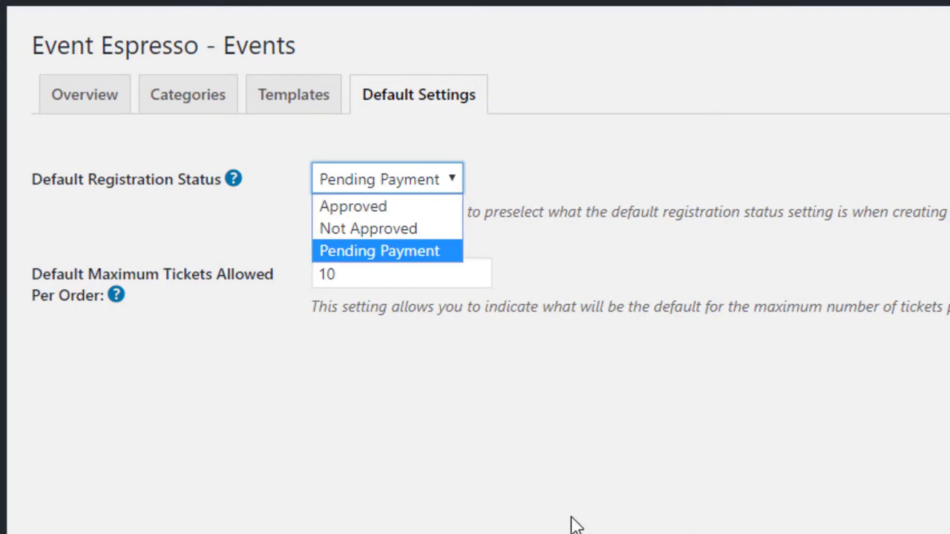
pyautogui.click(572, 524)
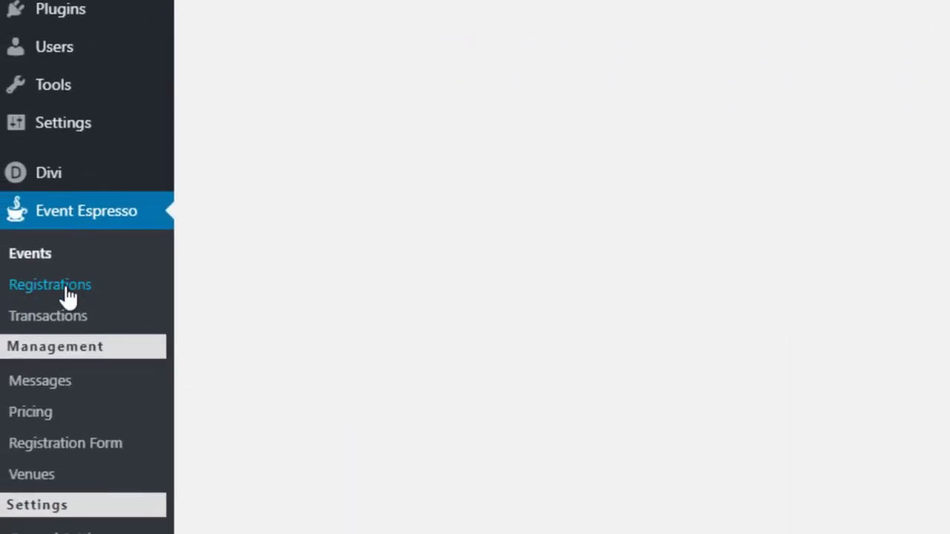
# View the Registrations overview and the Event Check-in list.
pyautogui.click(53, 284)
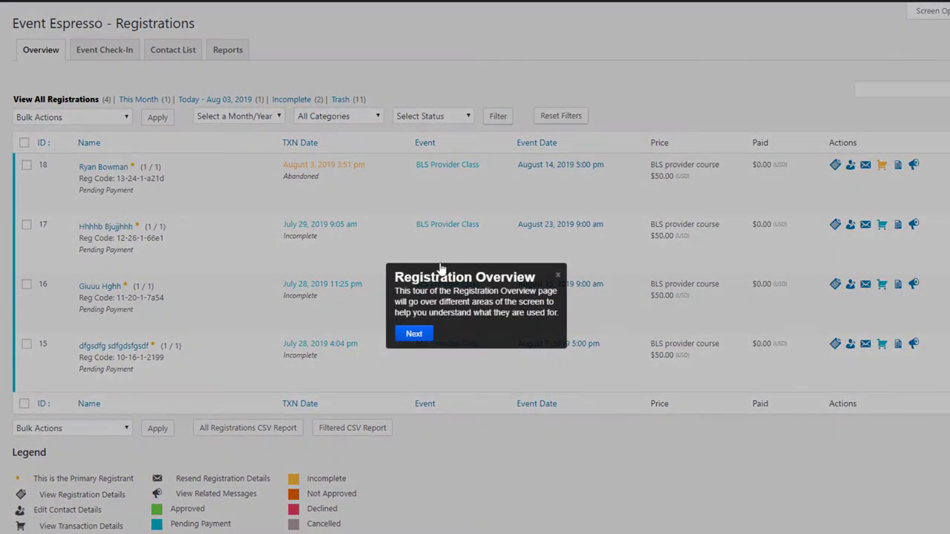
pyautogui.click(557, 276)
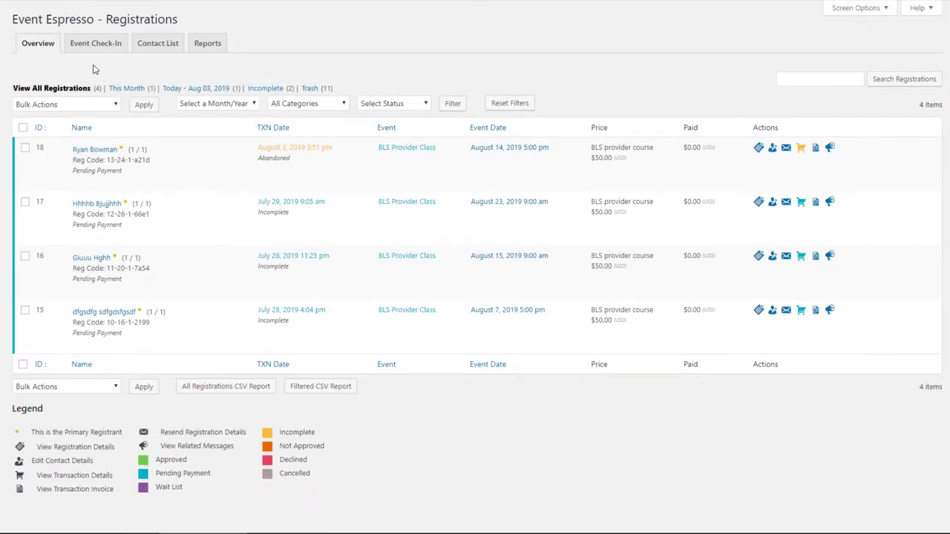
pyautogui.click(117, 47)
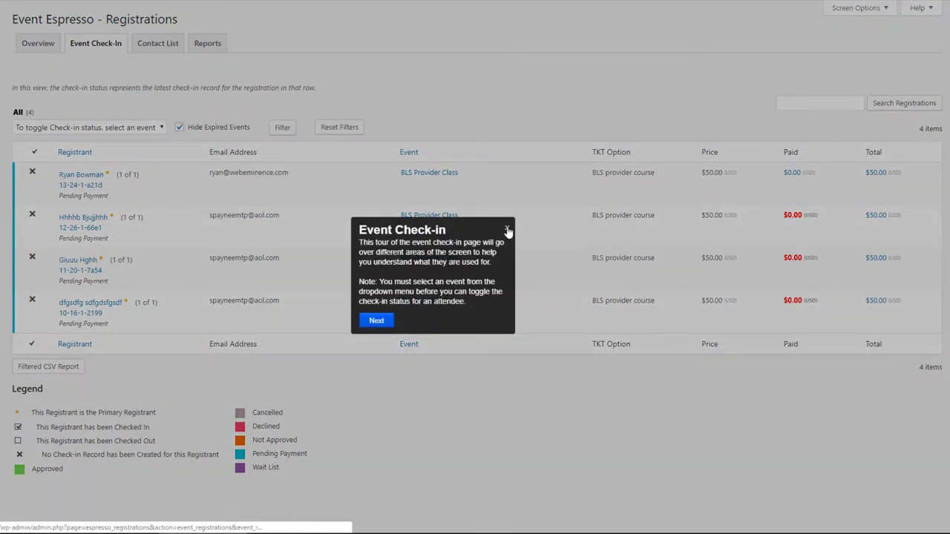
pyautogui.click(508, 231)
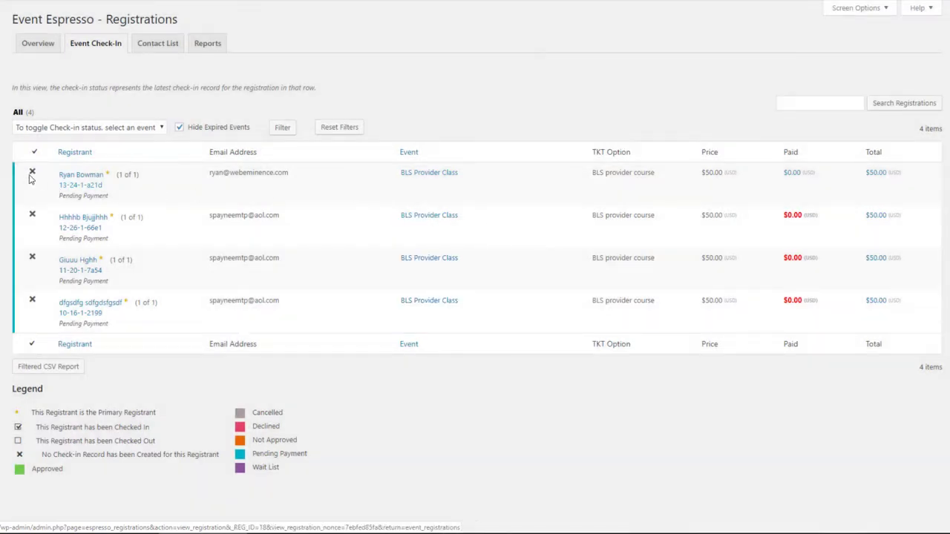
# View the Contact List, then scroll through the Reports tab's per-day and per-event registration charts.
pyautogui.click(158, 45)
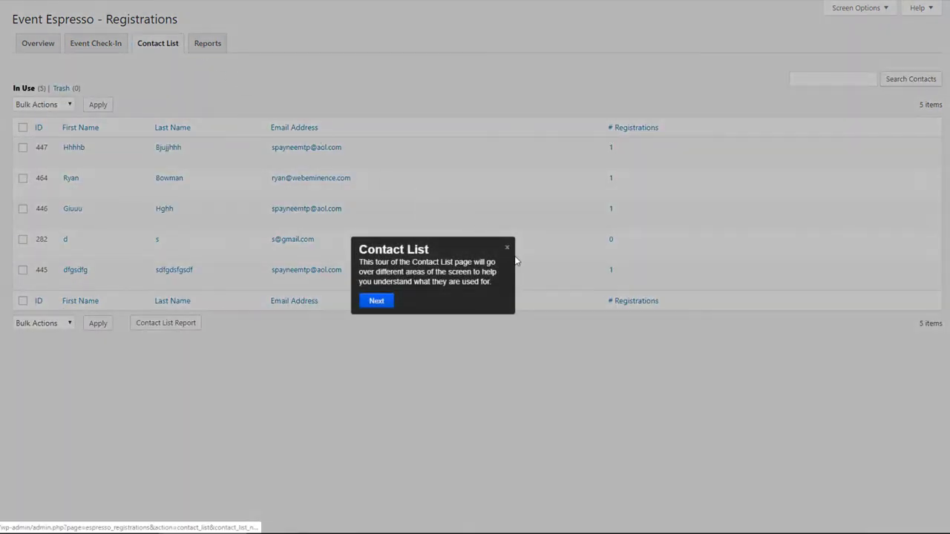
pyautogui.click(507, 248)
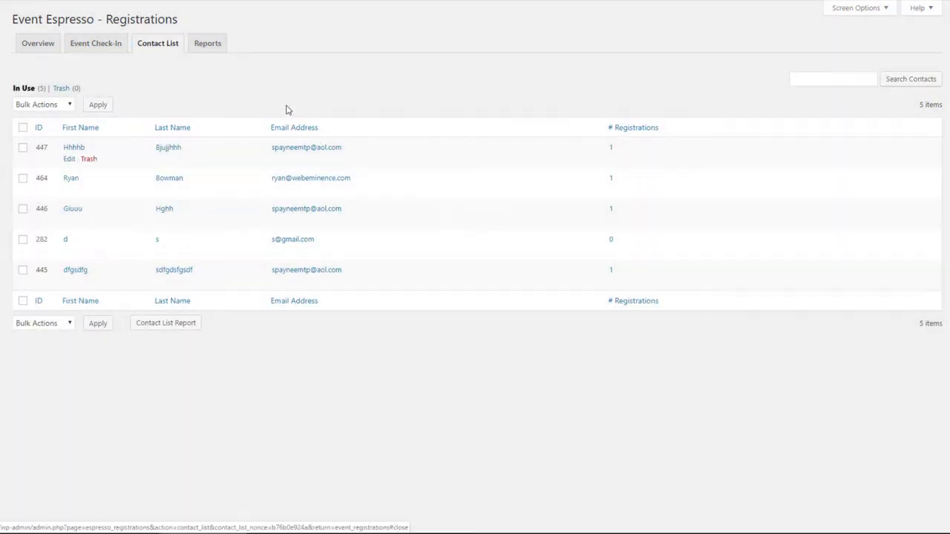
pyautogui.click(210, 49)
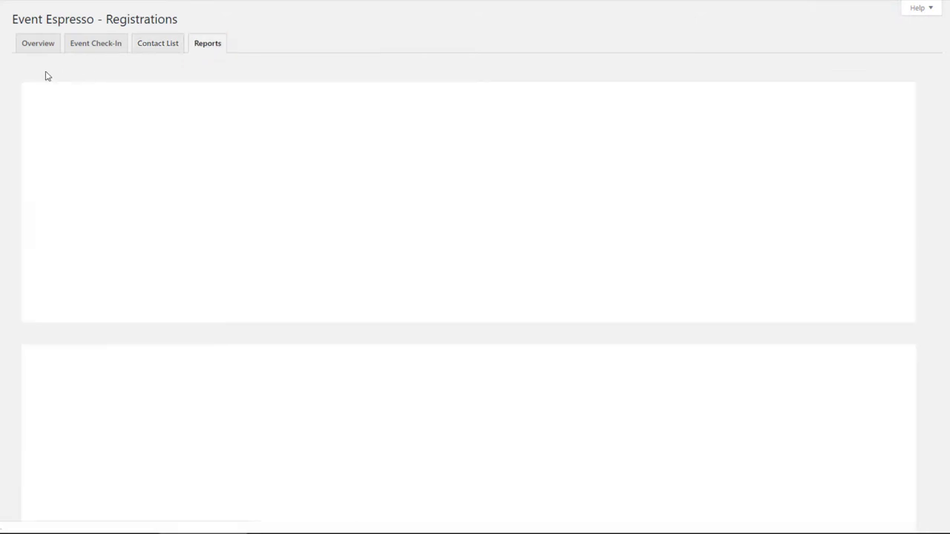
pyautogui.scroll(-2, 292, 252)
pyautogui.scroll(-1, 291, 251)
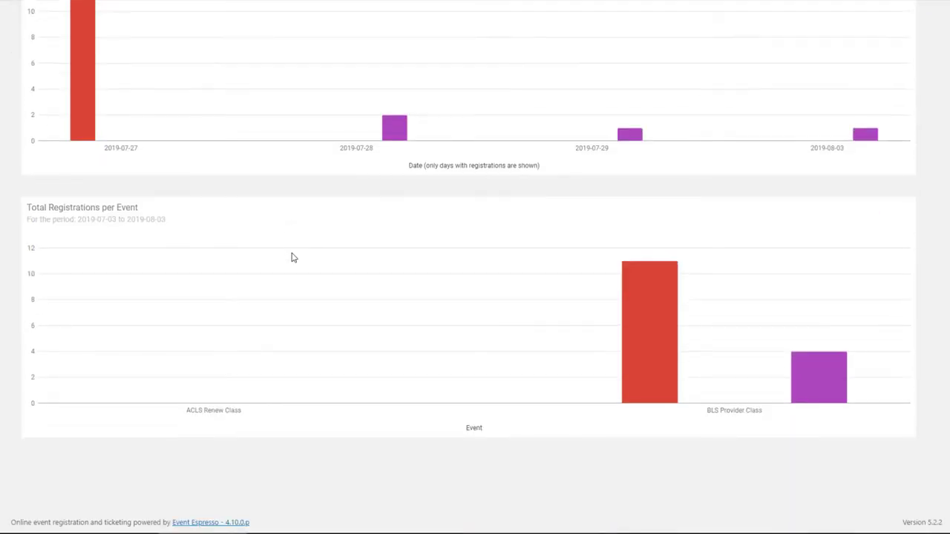
pyautogui.scroll(3, 290, 257)
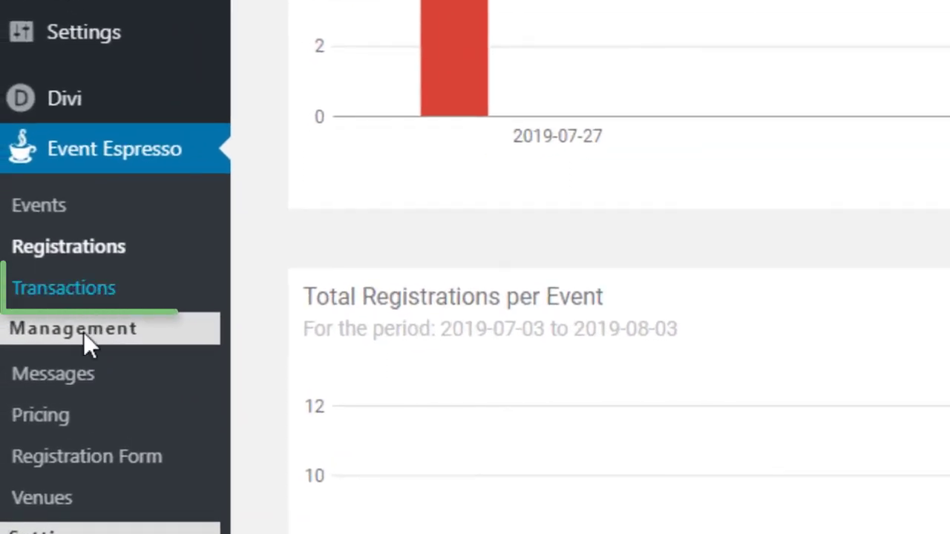
# Browse the Event Espresso Transactions list, Messages activity log and ticket Pricing page.
pyautogui.click(79, 292)
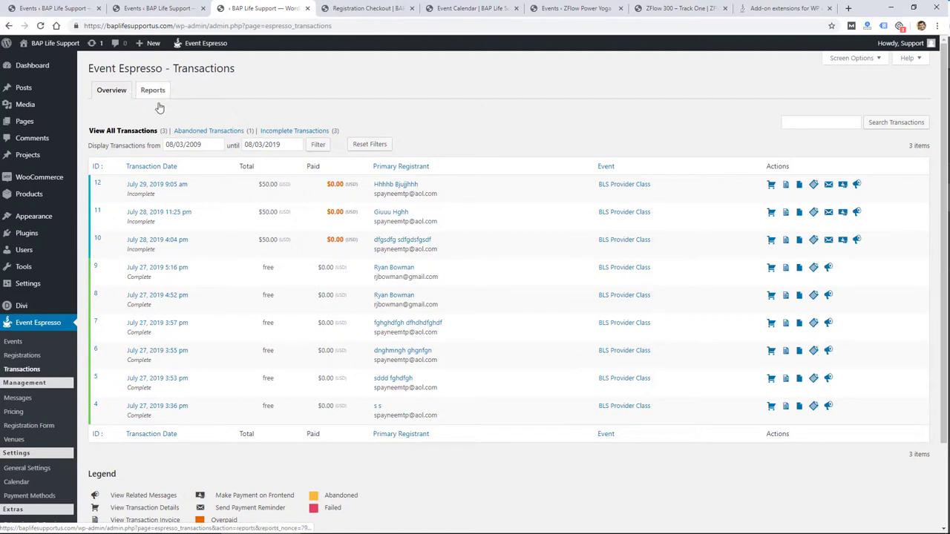
pyautogui.scroll(-1, 208, 170)
pyautogui.scroll(1, 246, 267)
pyautogui.click(17, 398)
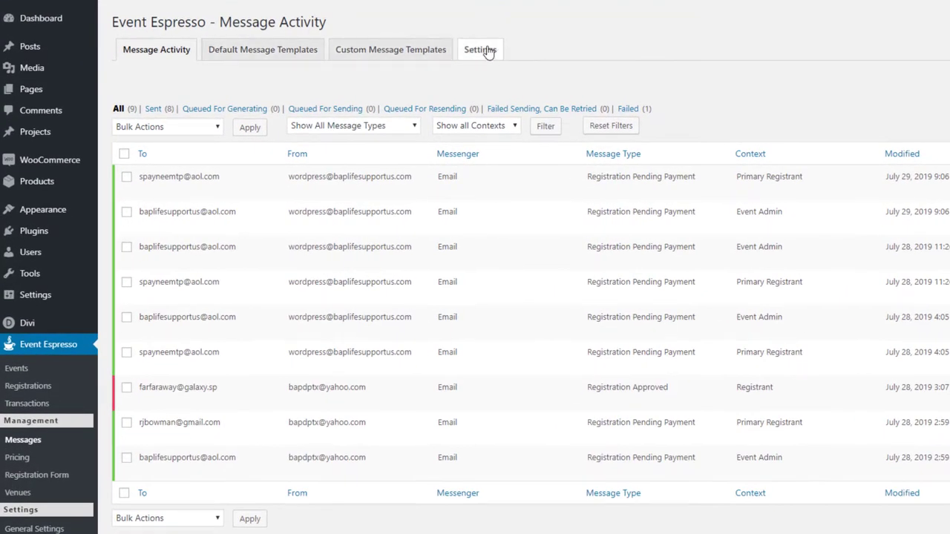
pyautogui.scroll(-2, 524, 416)
pyautogui.scroll(3, 525, 416)
pyautogui.click(27, 459)
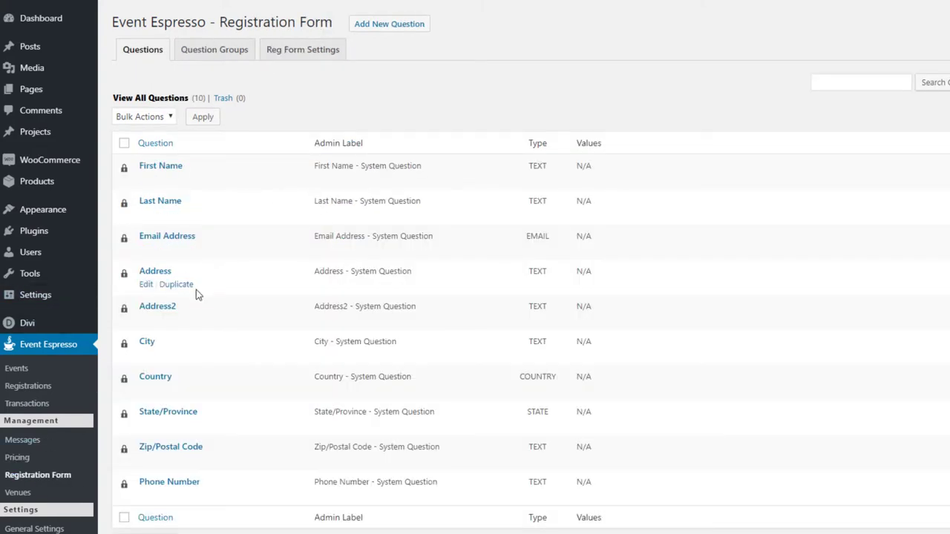
pyautogui.scroll(-1, 208, 272)
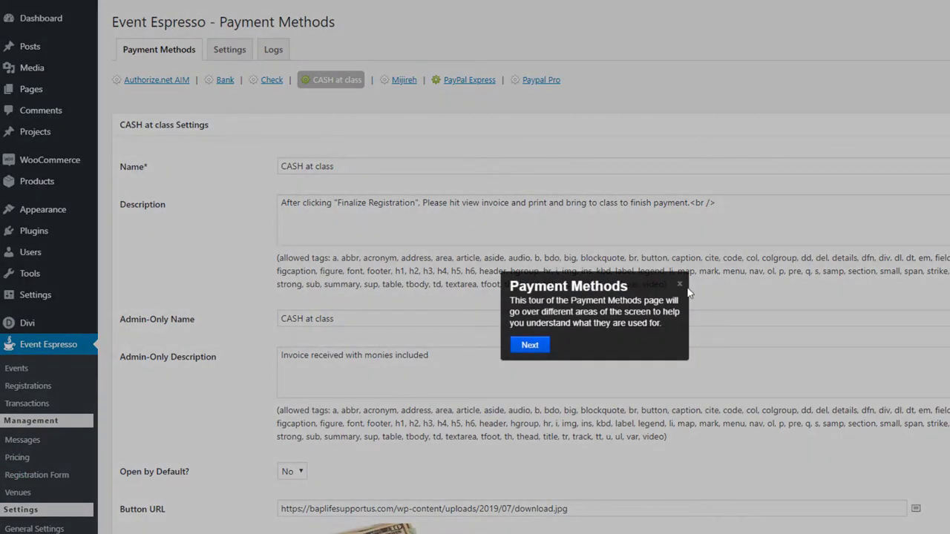
# Dismiss the tour and review the Bank, Check, CASH at class and Mijireh payment settings.
pyautogui.click(680, 286)
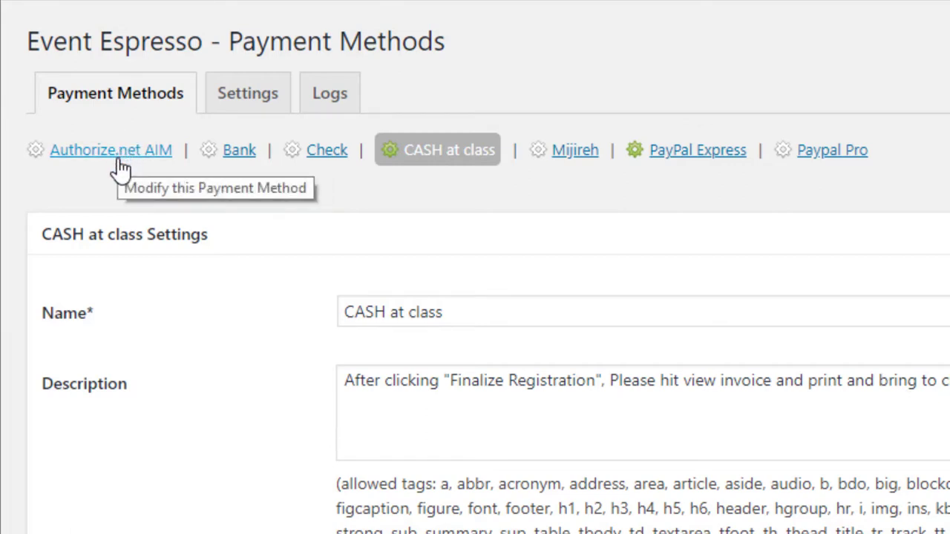
pyautogui.click(236, 152)
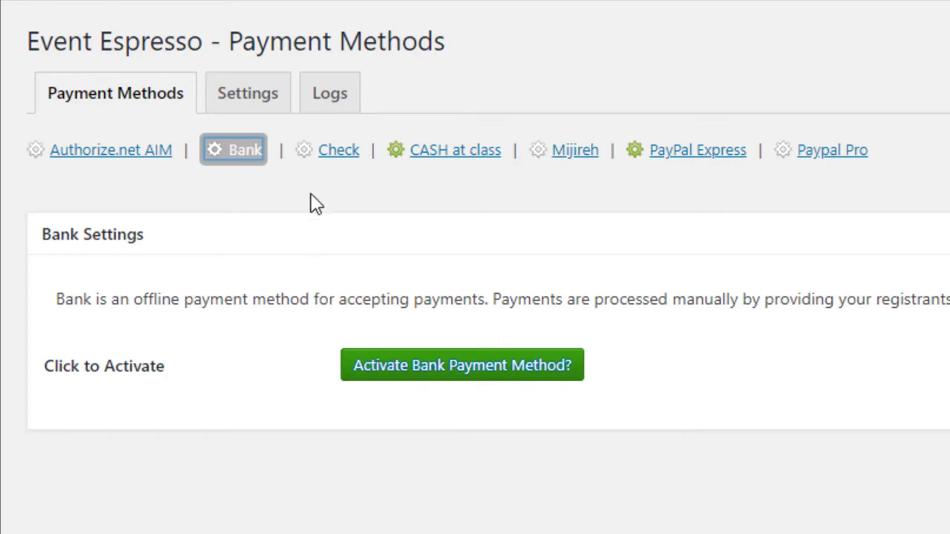
pyautogui.click(335, 158)
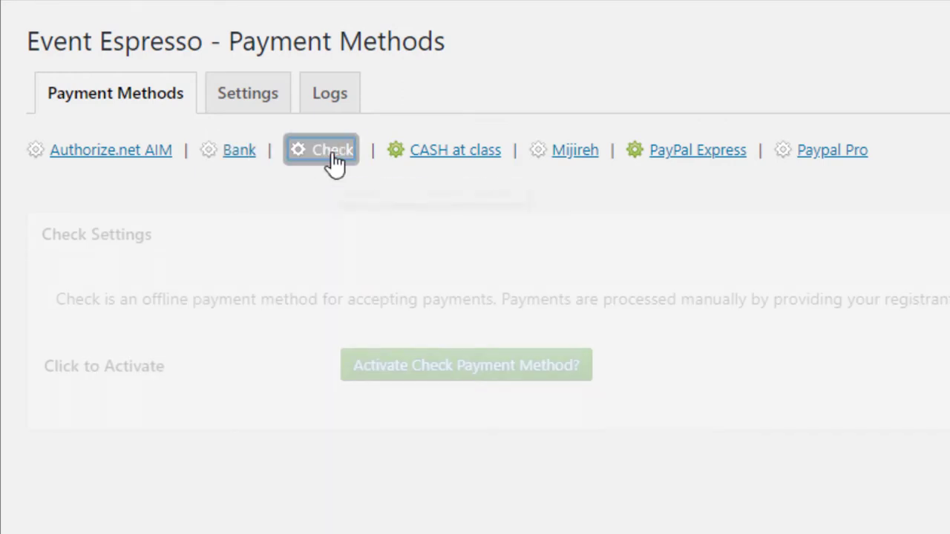
pyautogui.click(441, 157)
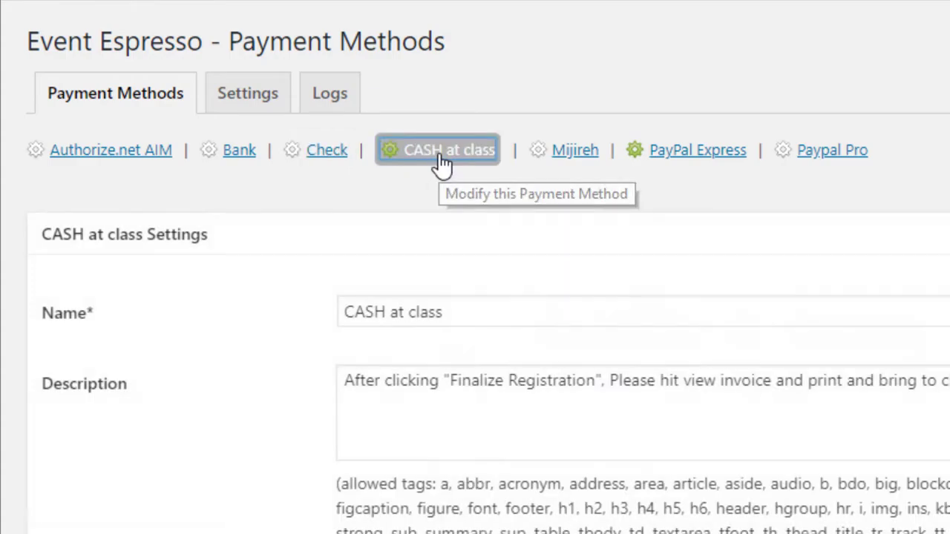
pyautogui.scroll(-6, 353, 492)
pyautogui.scroll(5, 352, 492)
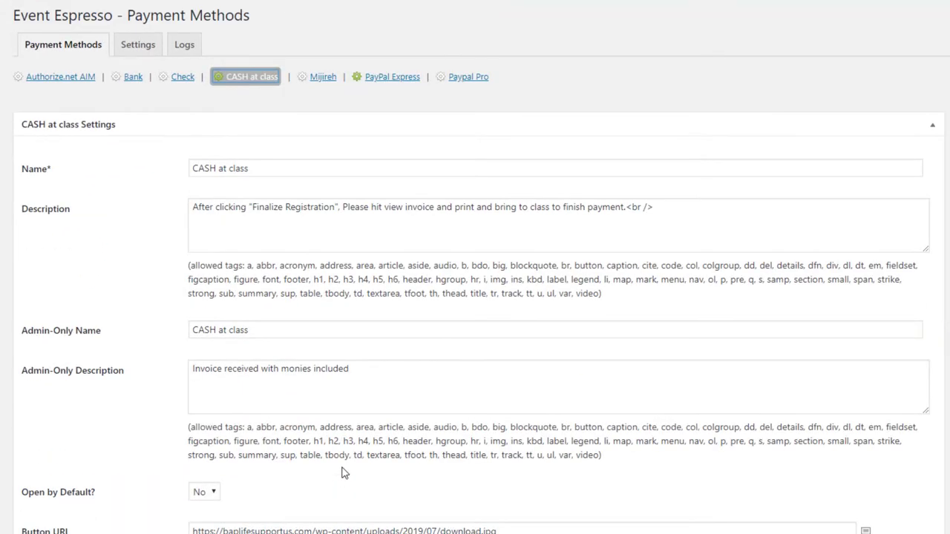
pyautogui.click(325, 83)
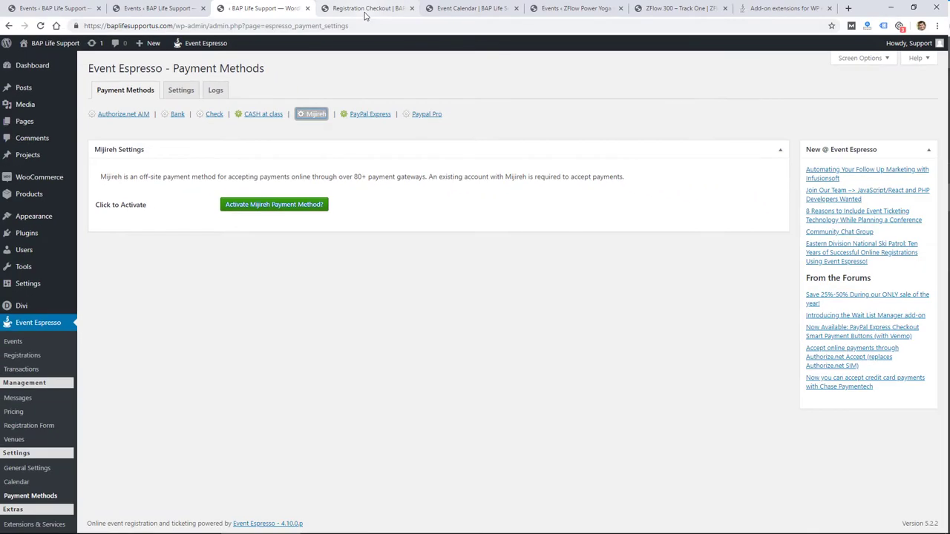
# Open the Stripe Payment Gateway card from the Event Espresso add-ons list.
pyautogui.click(785, 8)
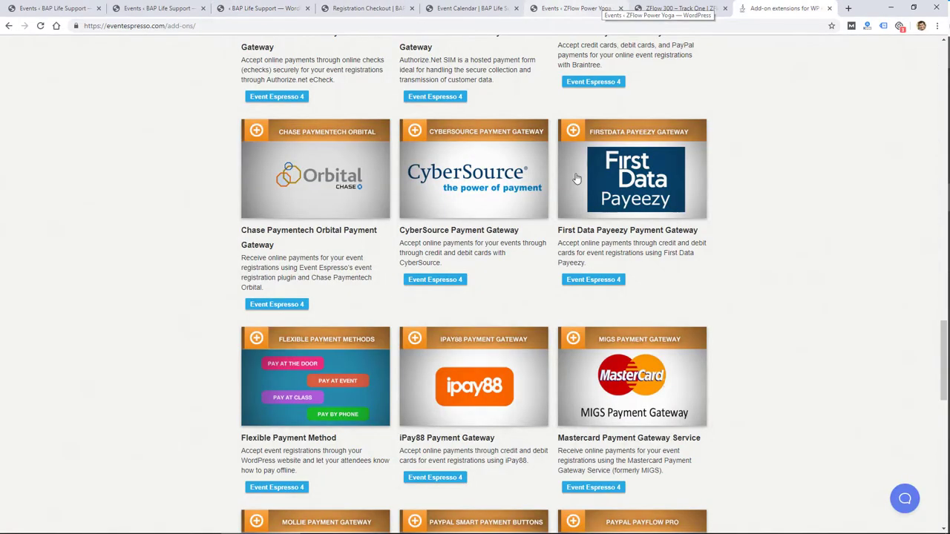
pyautogui.scroll(3, 747, 260)
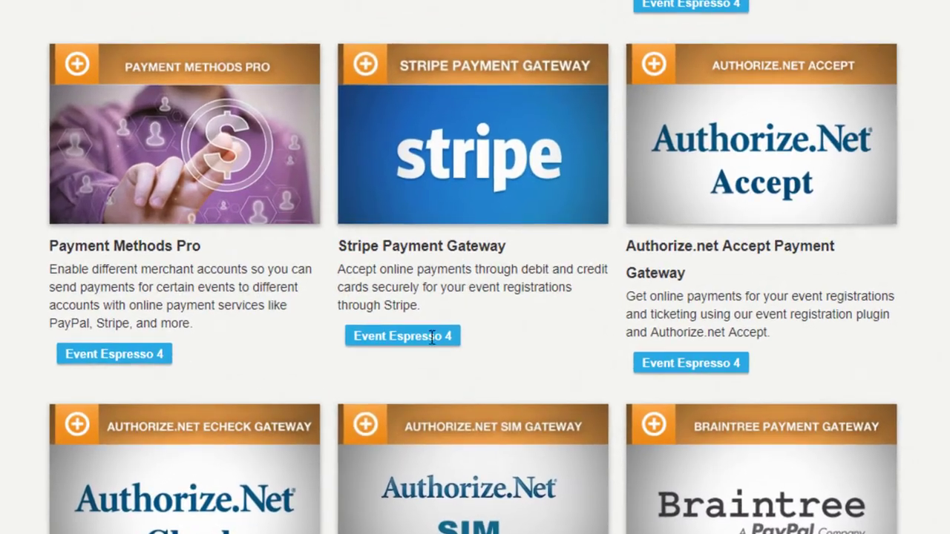
pyautogui.click(434, 192)
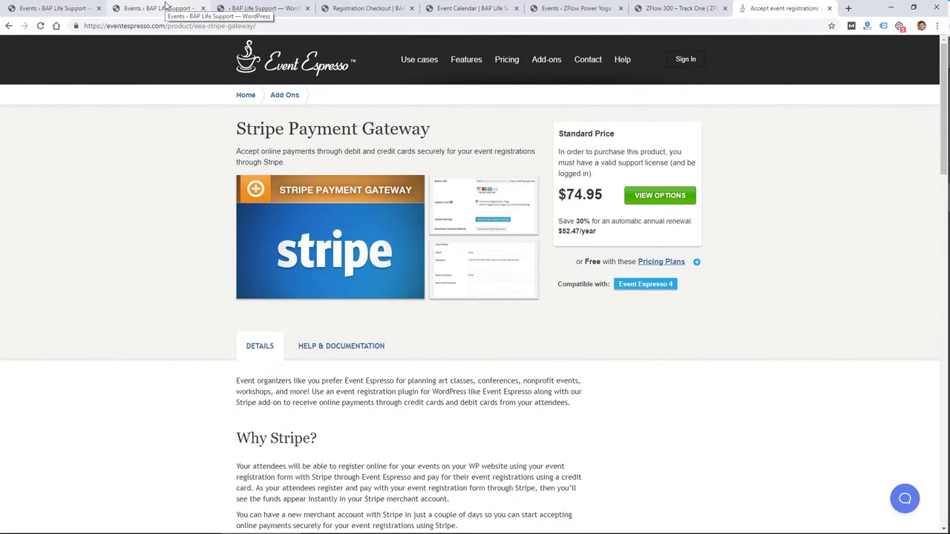
# Return to the WordPress admin and look over the Registration Checkout tab.
pyautogui.click(256, 8)
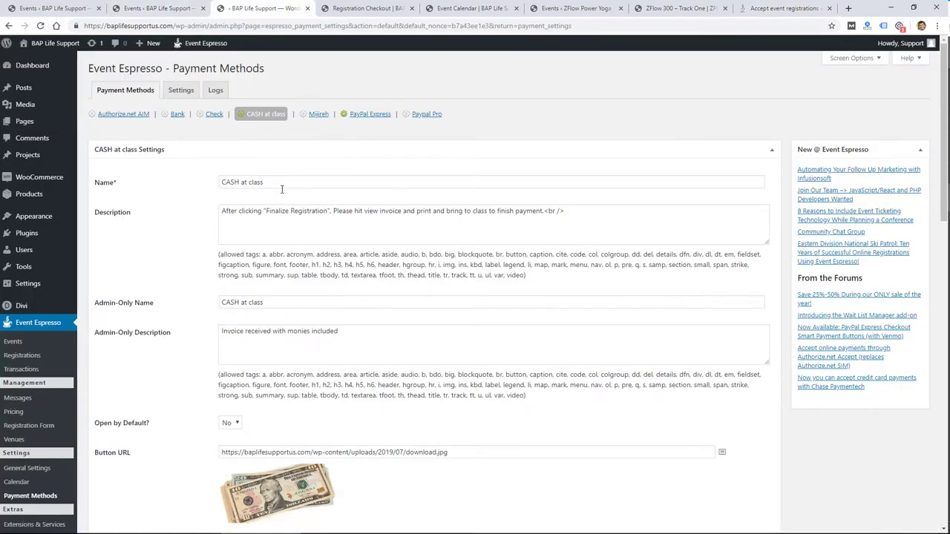
pyautogui.click(367, 9)
pyautogui.scroll(-3, 356, 245)
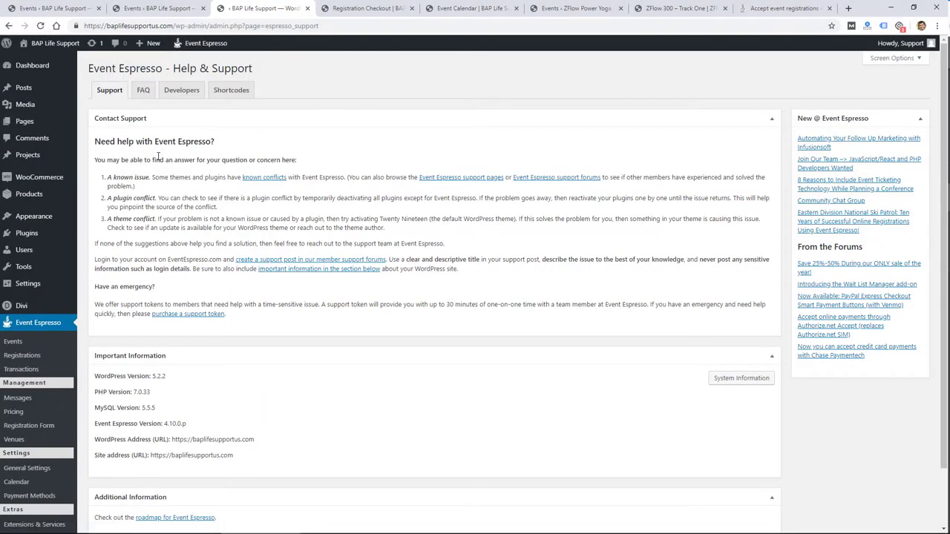
# Scroll through the Help & Support page's contact guidance and version details.
pyautogui.scroll(-1, 205, 286)
pyautogui.scroll(1, 205, 287)
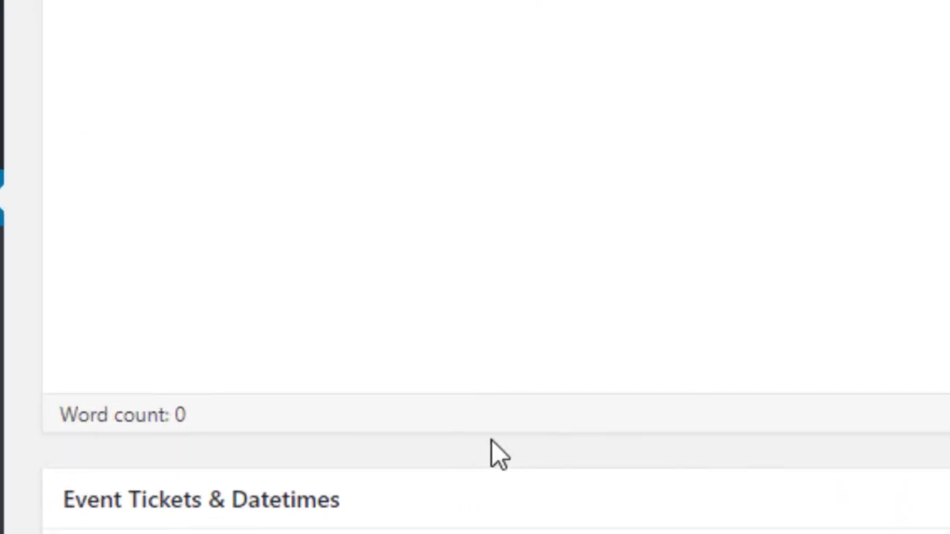
# Show the Event Tickets & Datetimes help on datetime limits and ticket quantities.
pyautogui.click(372, 252)
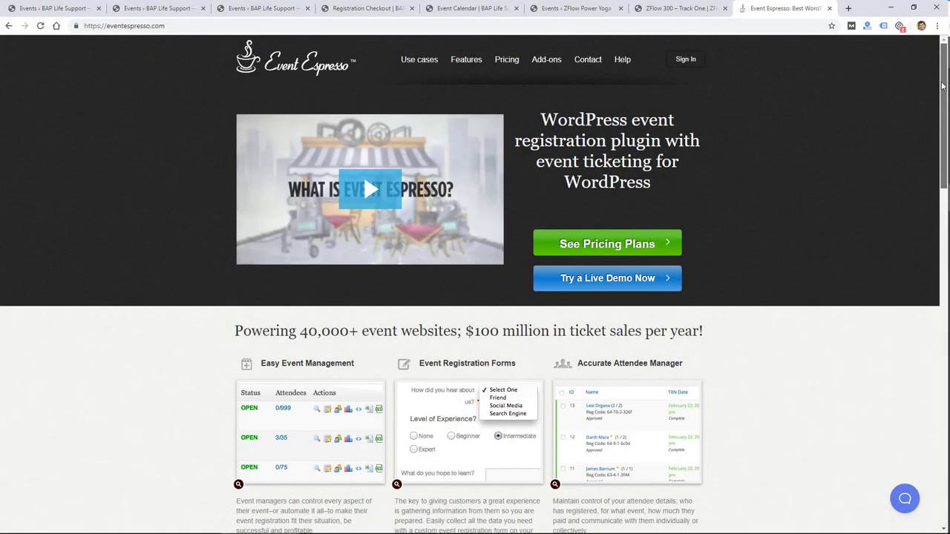
pyautogui.moveTo(942, 85); pyautogui.dragTo(948, 267)
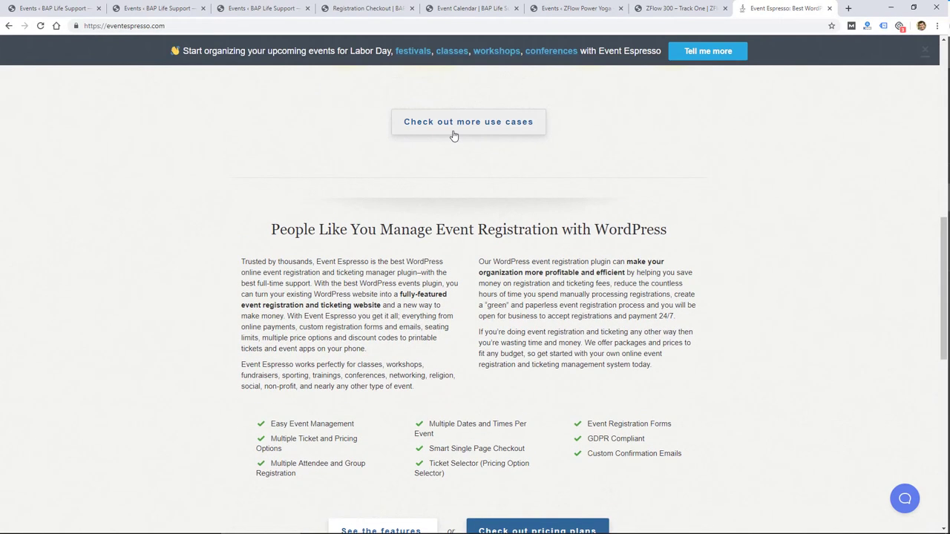
# Open the eventespresso.com Use Cases page and scroll through its event types.
pyautogui.click(453, 125)
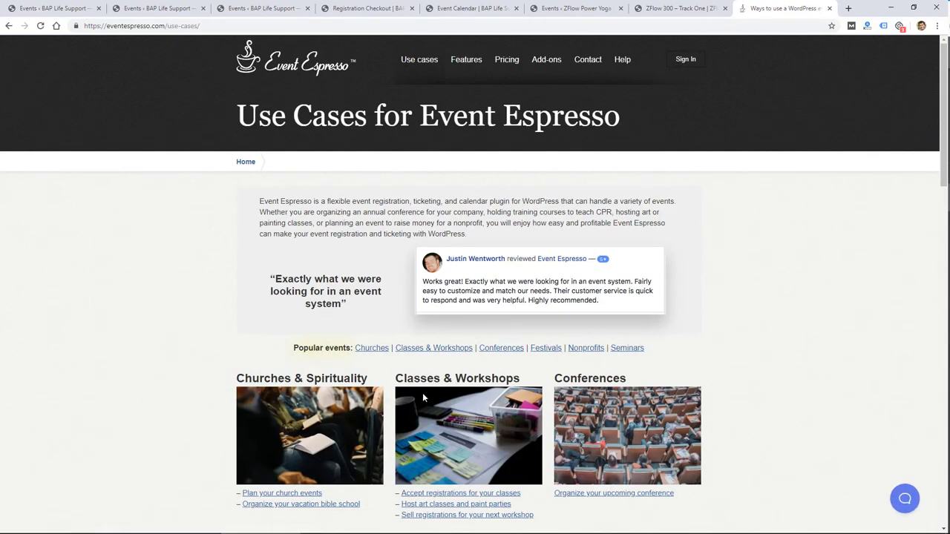
pyautogui.scroll(-5, 423, 396)
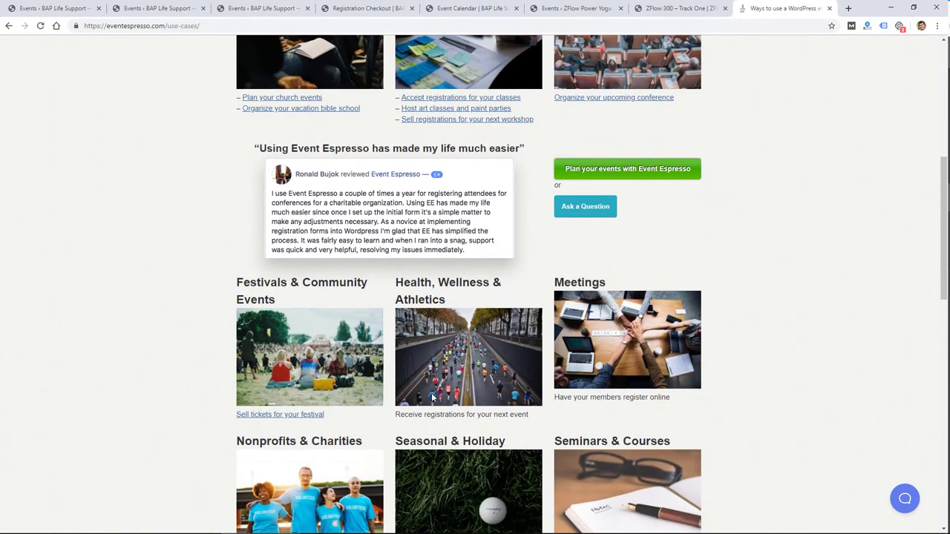
pyautogui.scroll(-5, 431, 397)
pyautogui.scroll(-6, 433, 398)
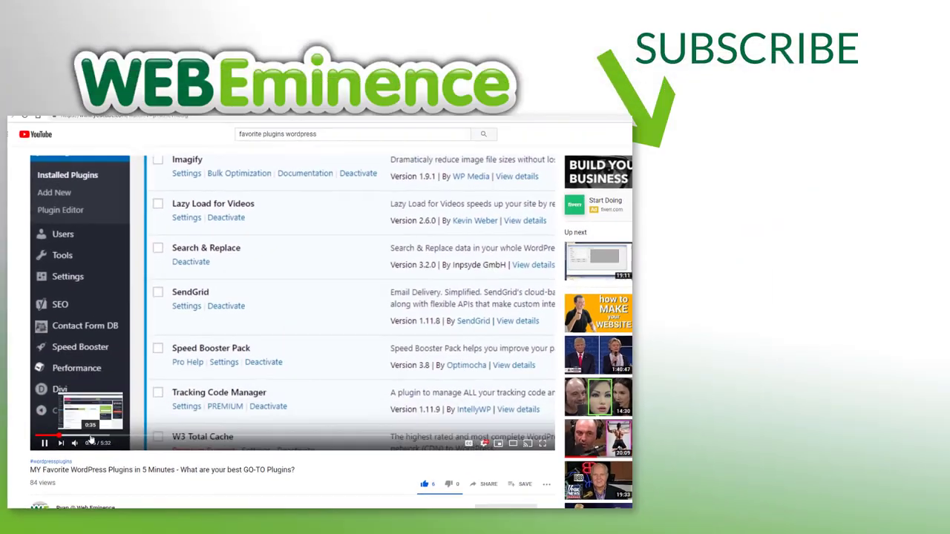
# Seek the plugins video to about 0:37, where the Imagify settings appear.
pyautogui.click(84, 444)
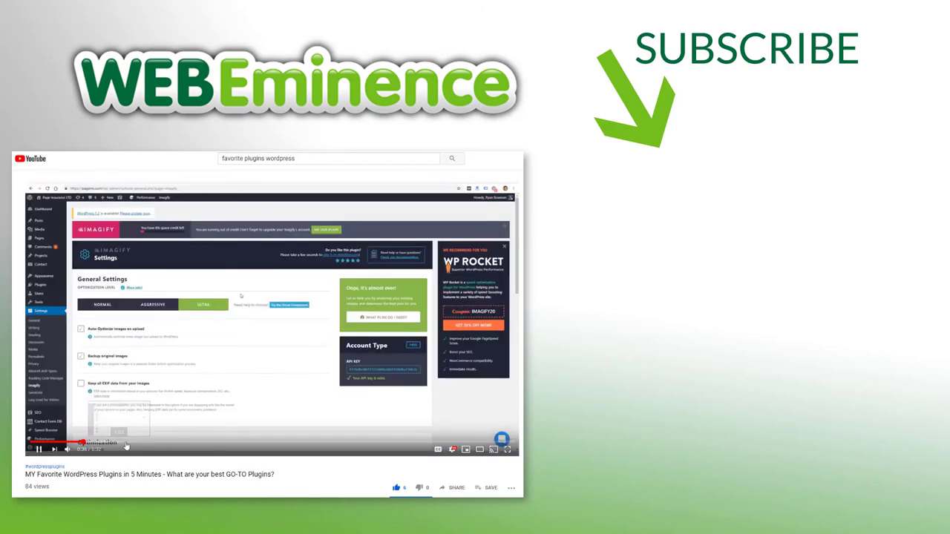